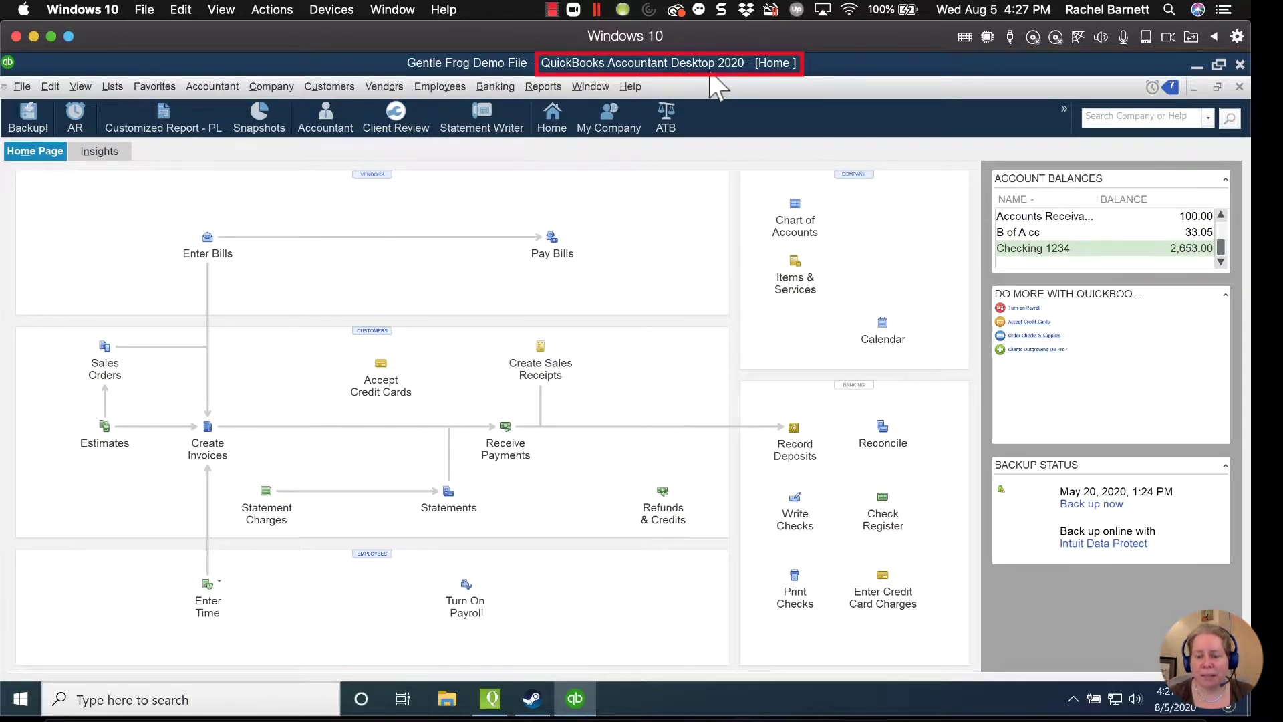
Glance at the QuickBooks Online dashboard in Chrome, then return to QuickBooks Desktop's Home page.
{"action": "left_click", "coordinate": [24, 85]}
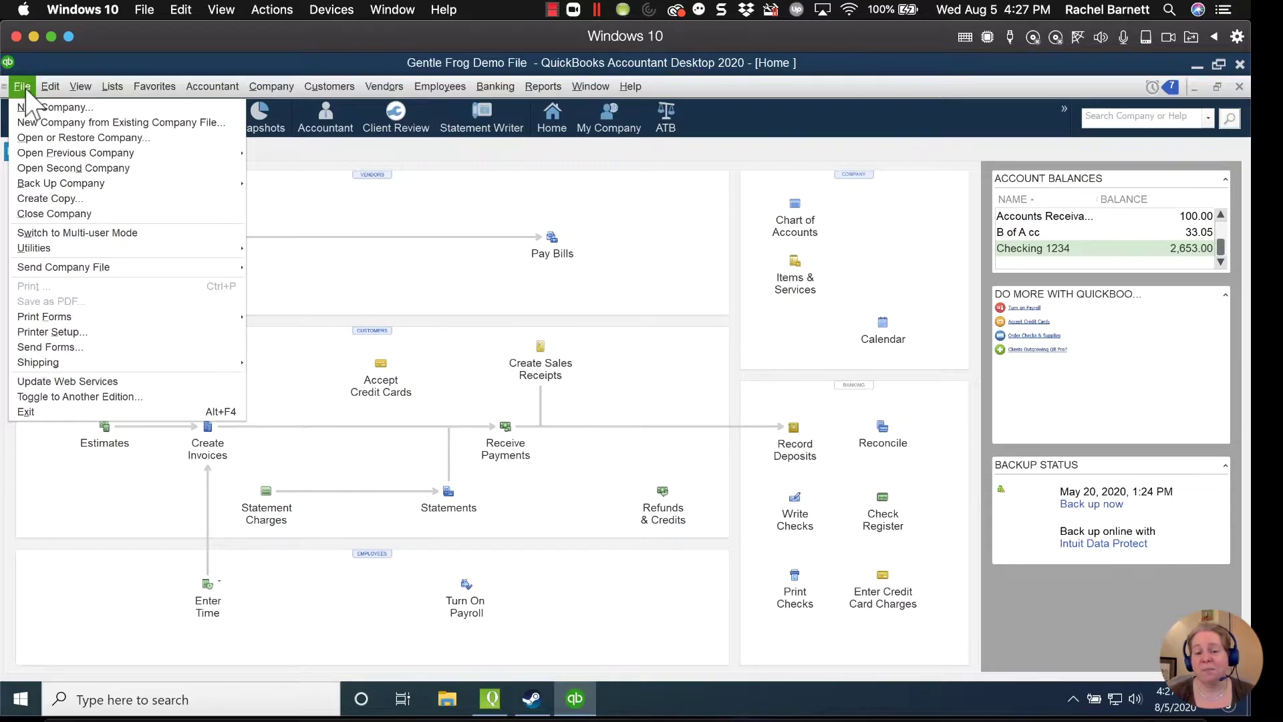
{"action": "left_click", "coordinate": [25, 87]}
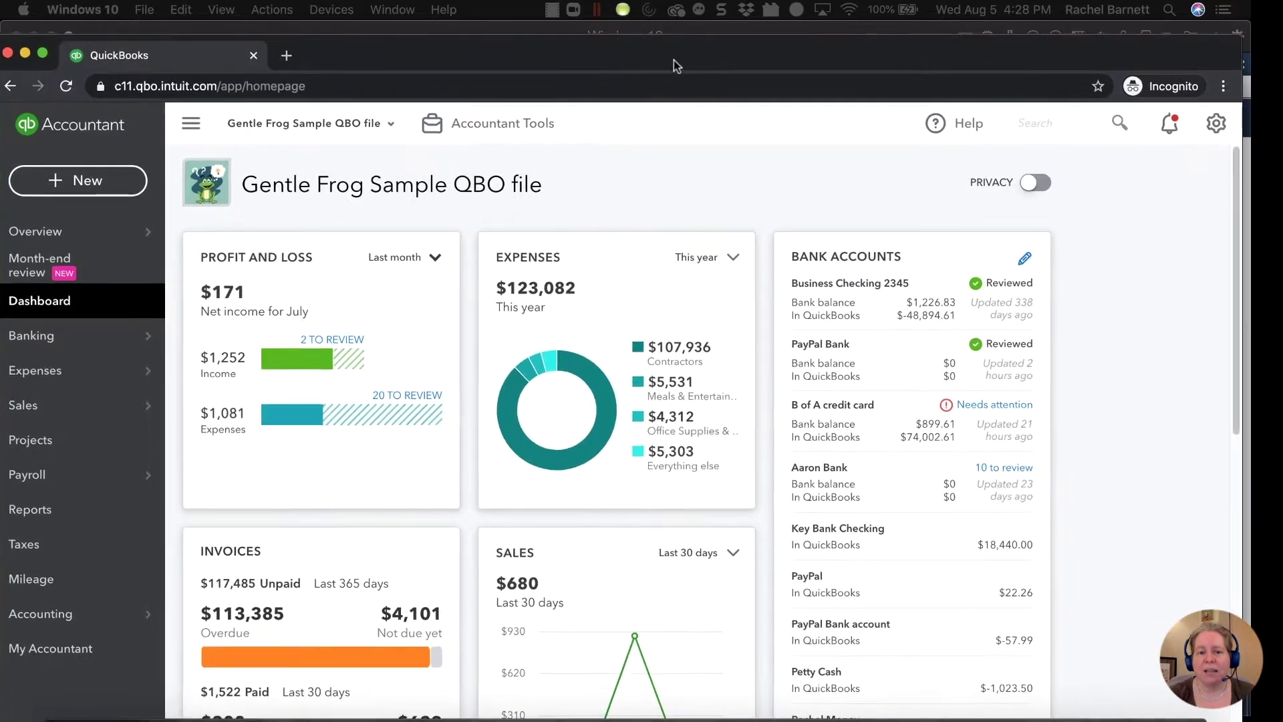
{"action": "left_click", "coordinate": [674, 60]}
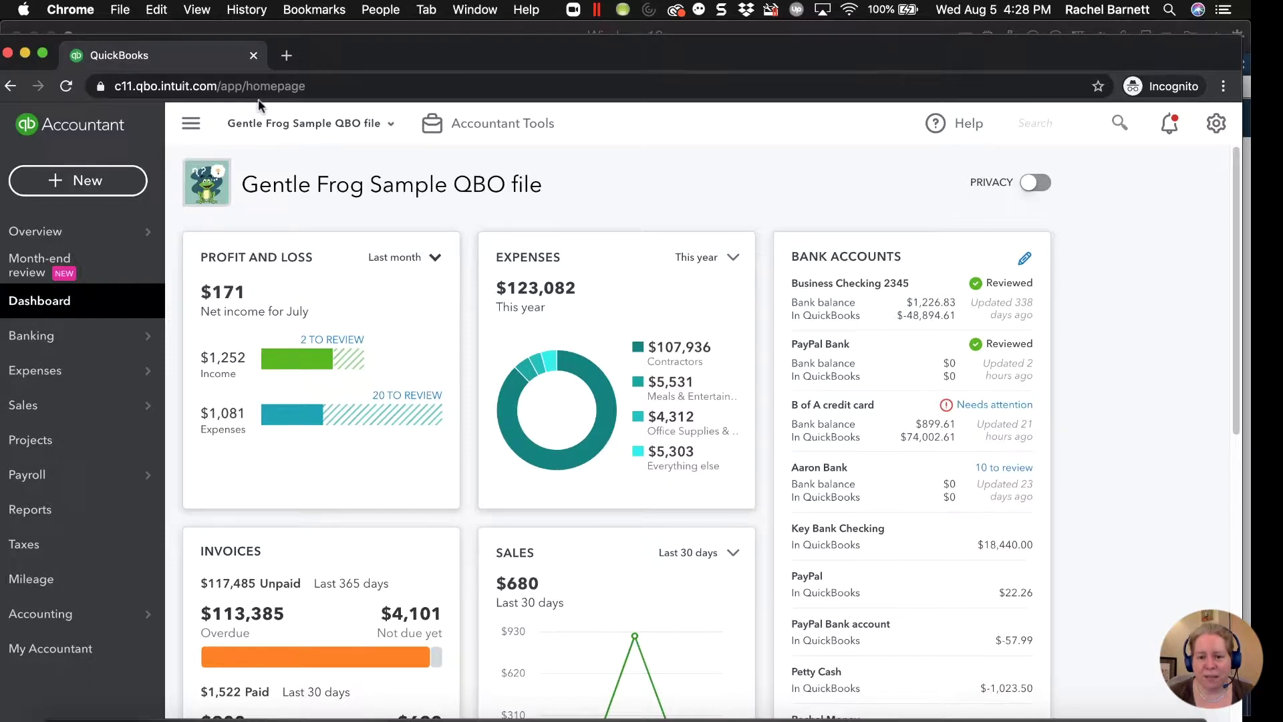
{"action": "left_click", "coordinate": [404, 31]}
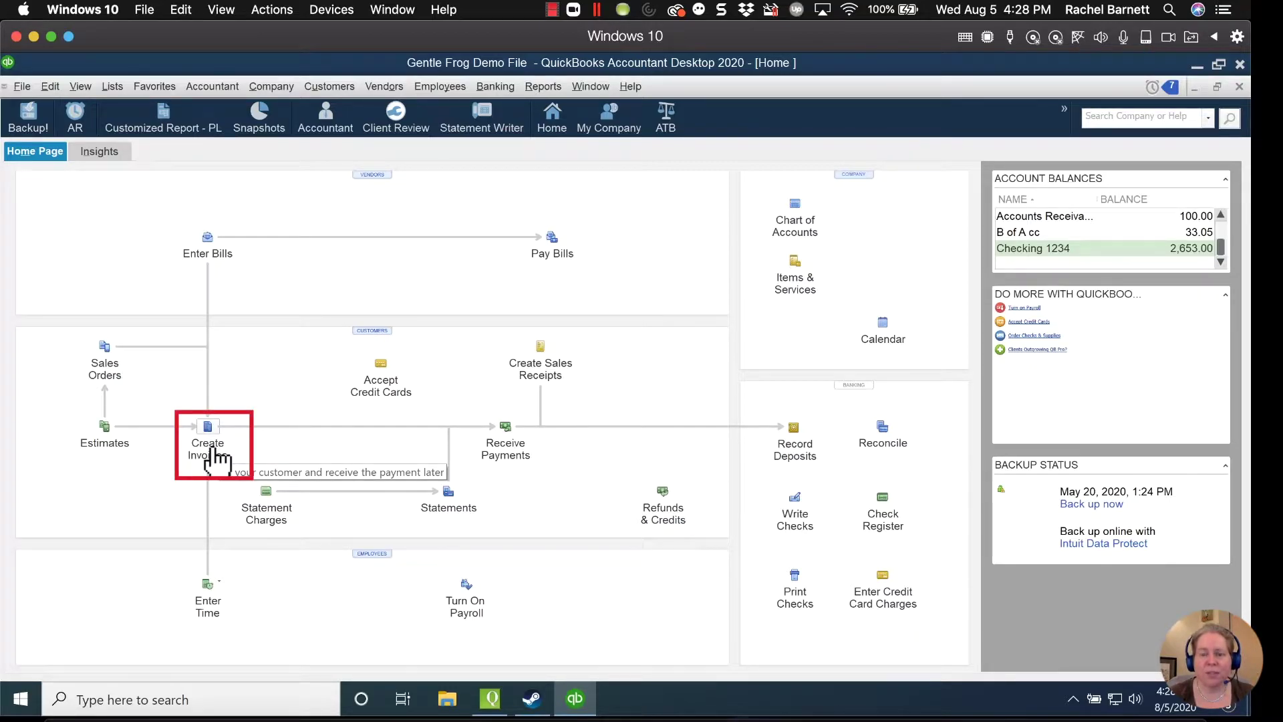
Start a new invoice for Sample Customer.
{"action": "left_click", "coordinate": [210, 446]}
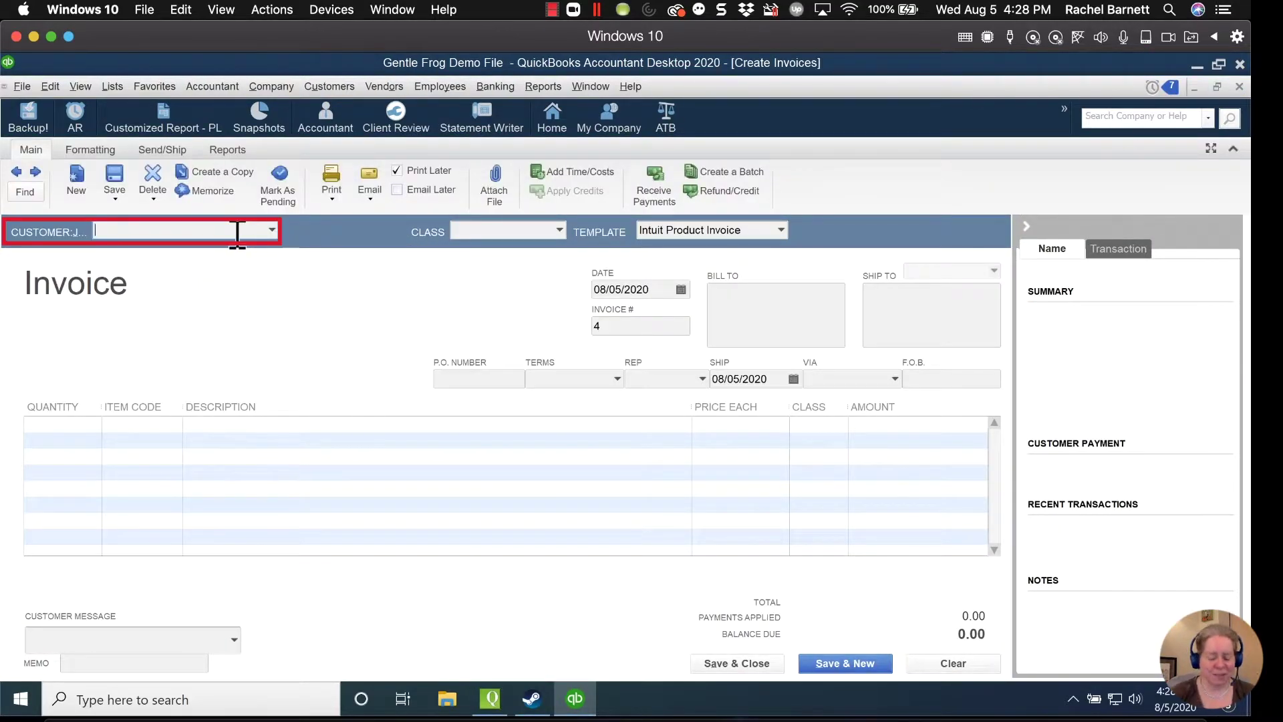
{"action": "type", "text": "Sample Customer"}
{"action": "key", "text": "Tab"}
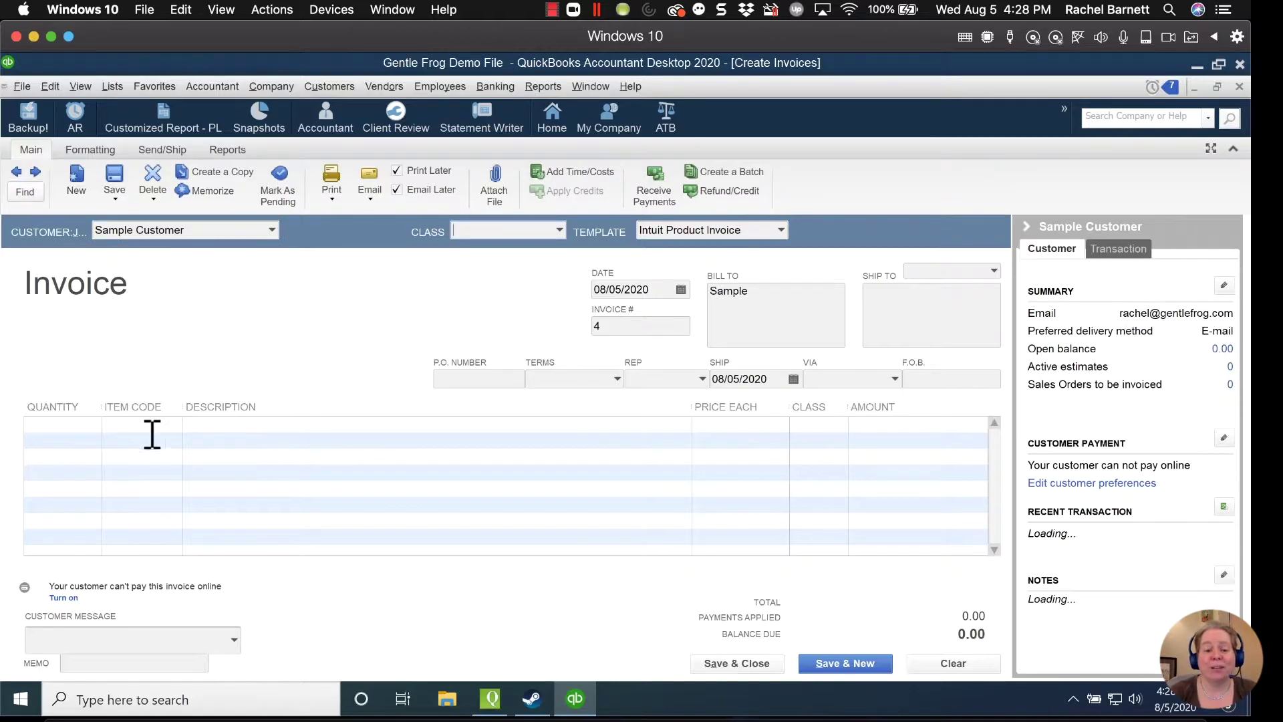
Bill 1 Awesome Service at 100.00 on invoice 4 and save it.
{"action": "left_click", "coordinate": [127, 428]}
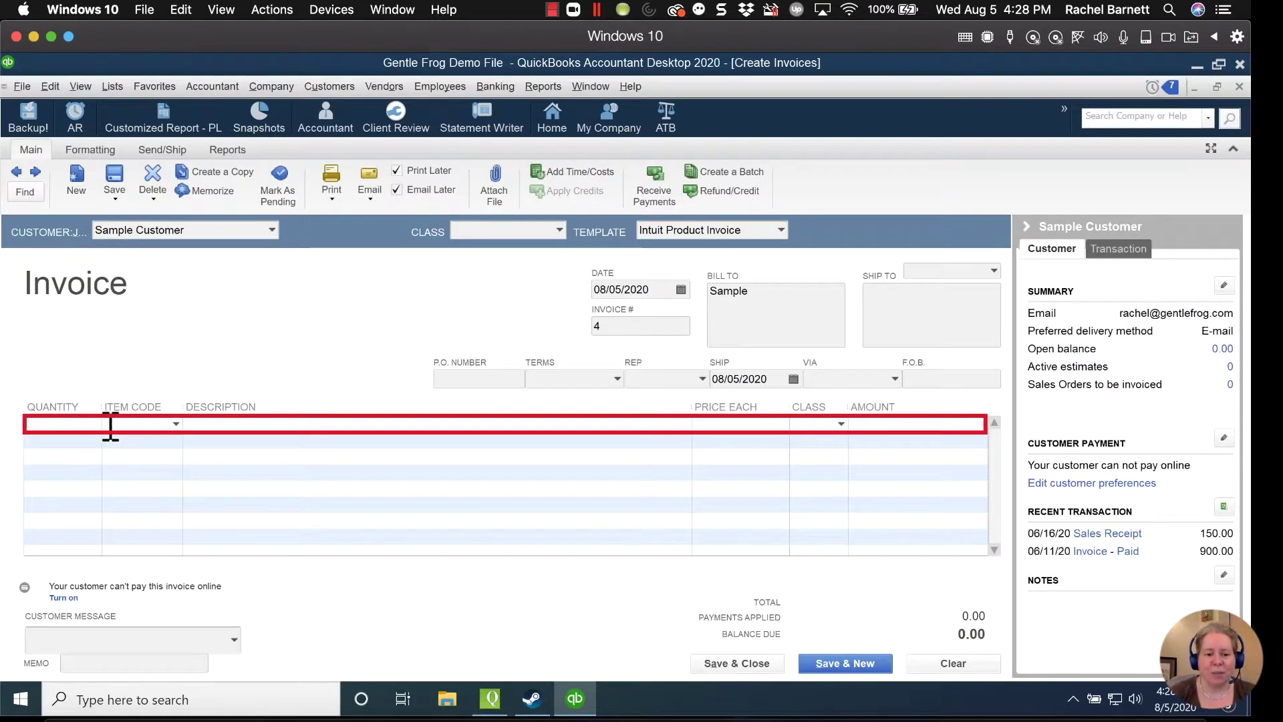
{"action": "type", "text": "1"}
{"action": "key", "text": "Tab"}
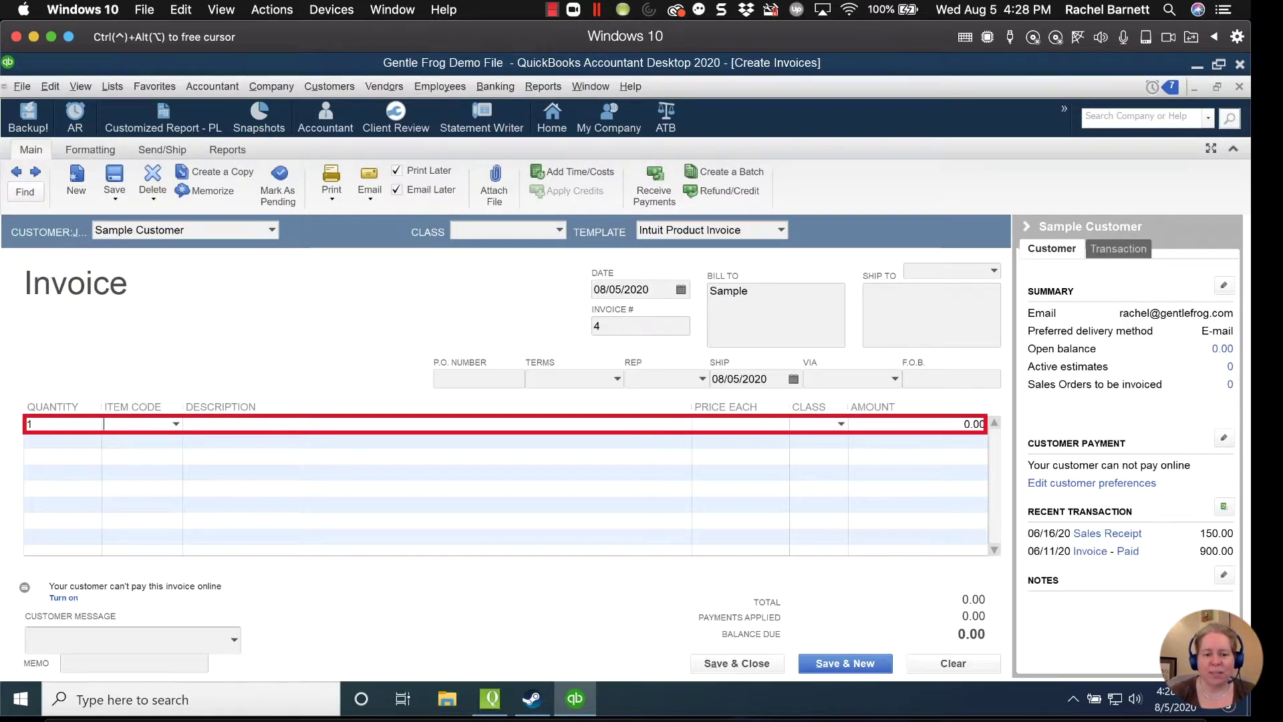
{"action": "left_click", "coordinate": [178, 425]}
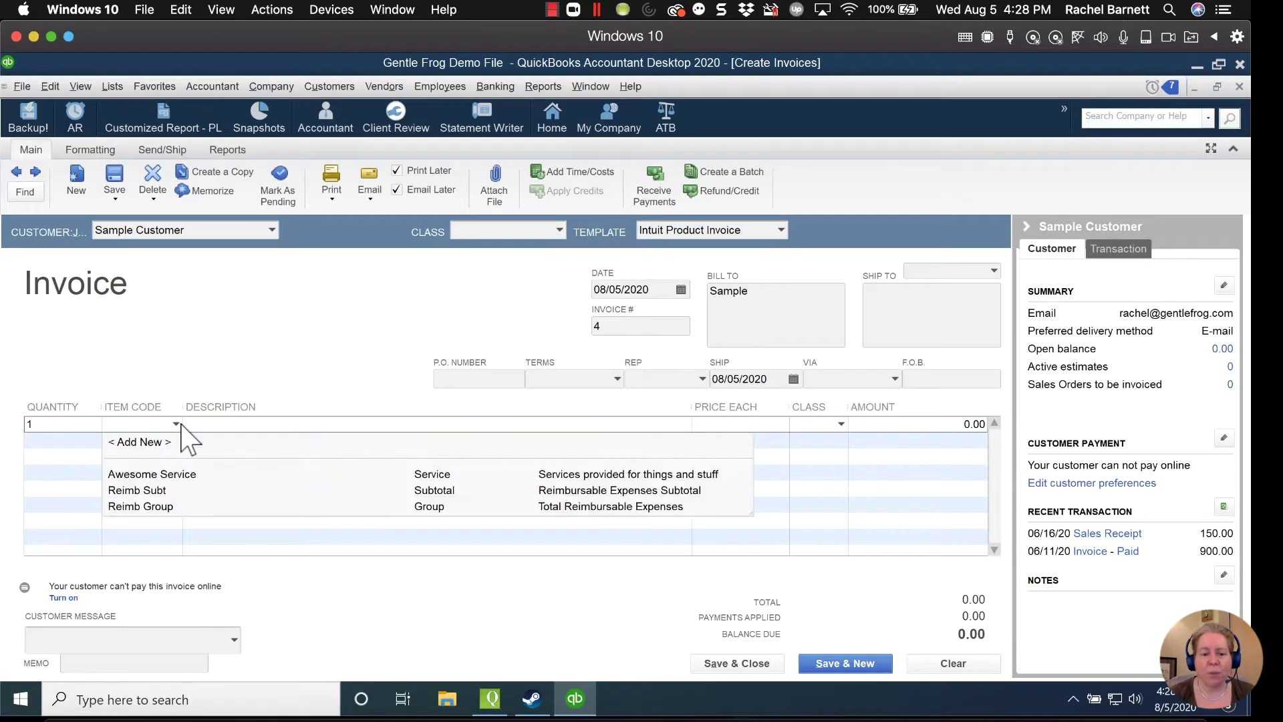
{"action": "left_click", "coordinate": [184, 473]}
{"action": "key", "text": "Tab"}
{"action": "type", "text": "100"}
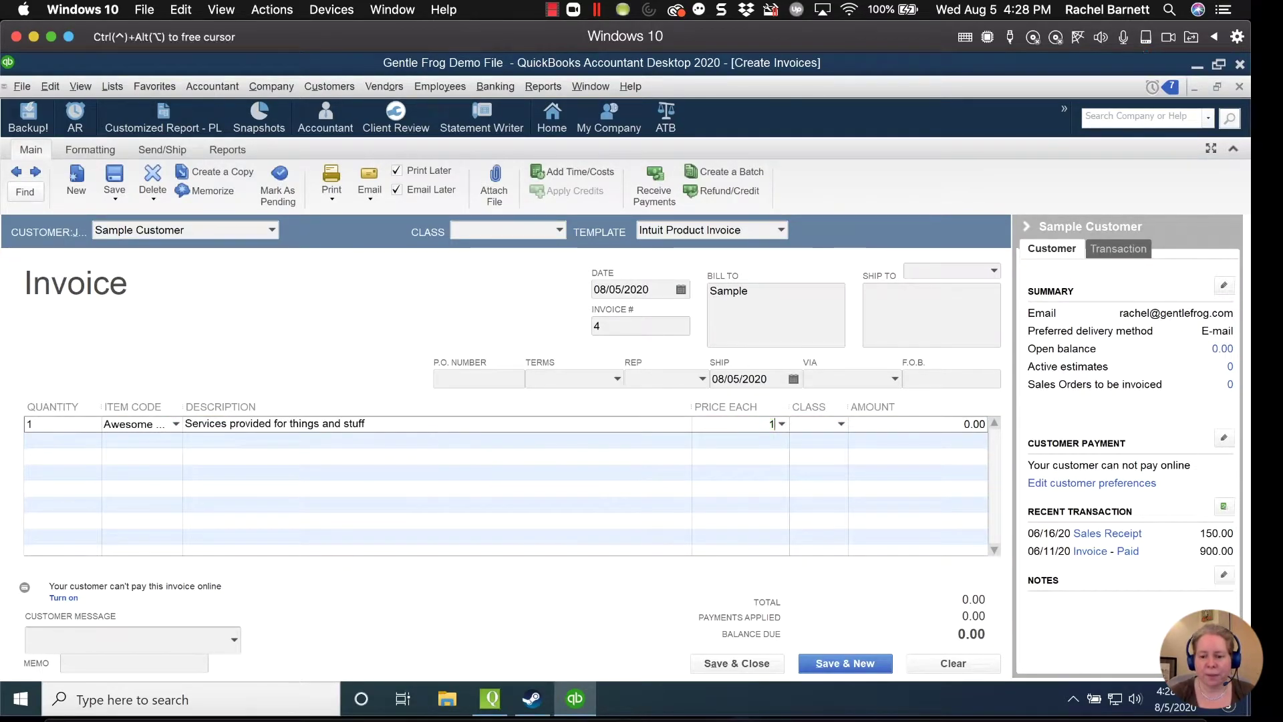
{"action": "key", "text": "Tab"}
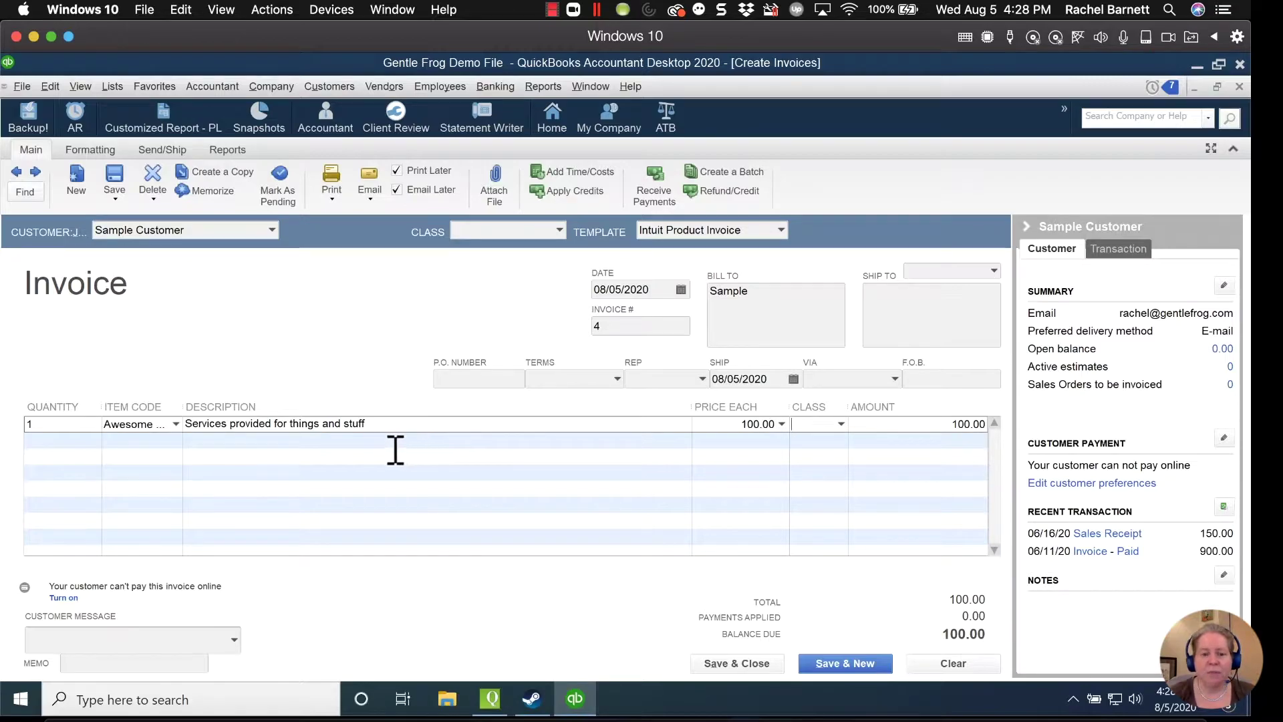
{"action": "left_click_drag", "start_coordinate": [186, 424], "coordinate": [222, 425]}
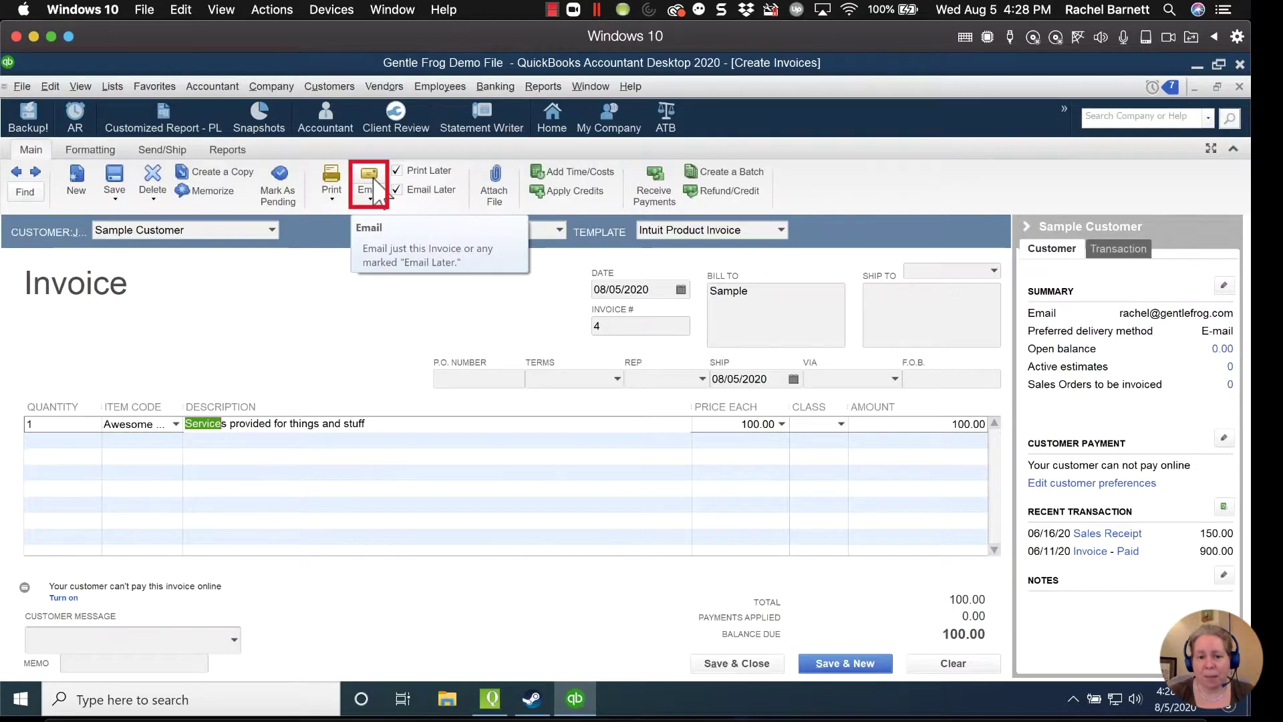
{"action": "left_click", "coordinate": [742, 663]}
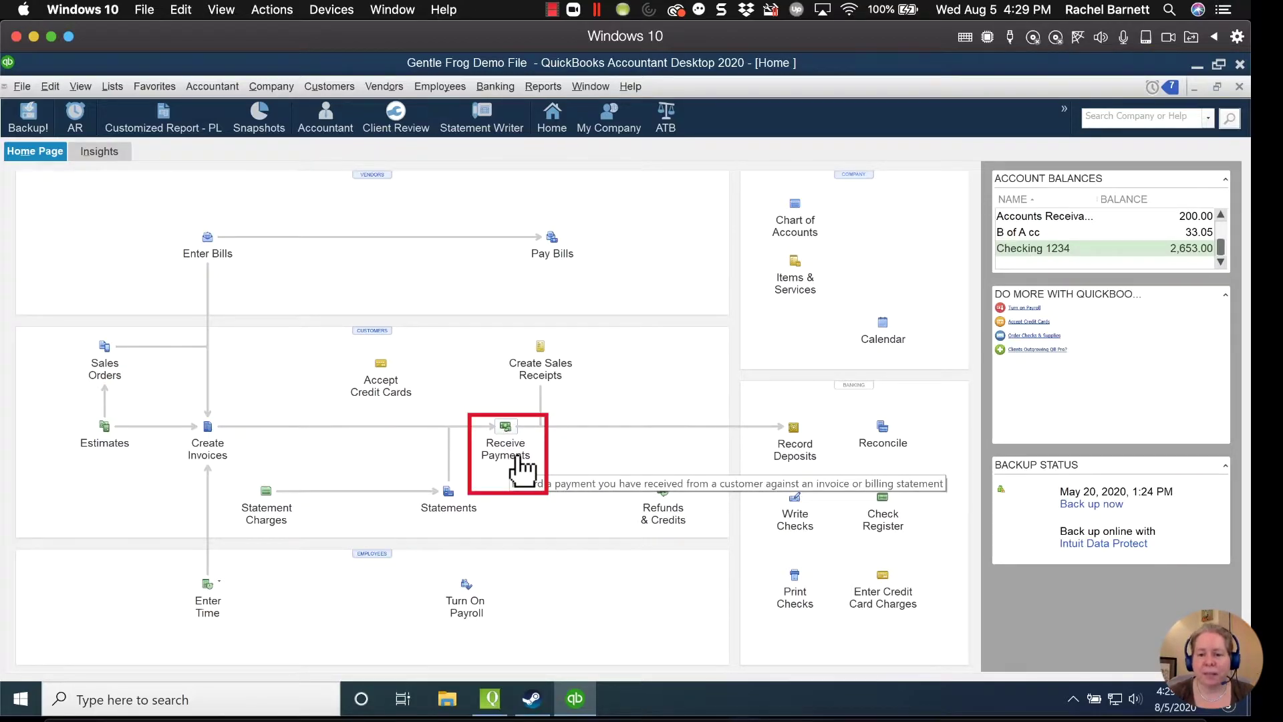
Record Sample Customer's 100.00 check payment, check number 123, against invoice 4 and save it.
{"action": "left_click", "coordinate": [517, 459]}
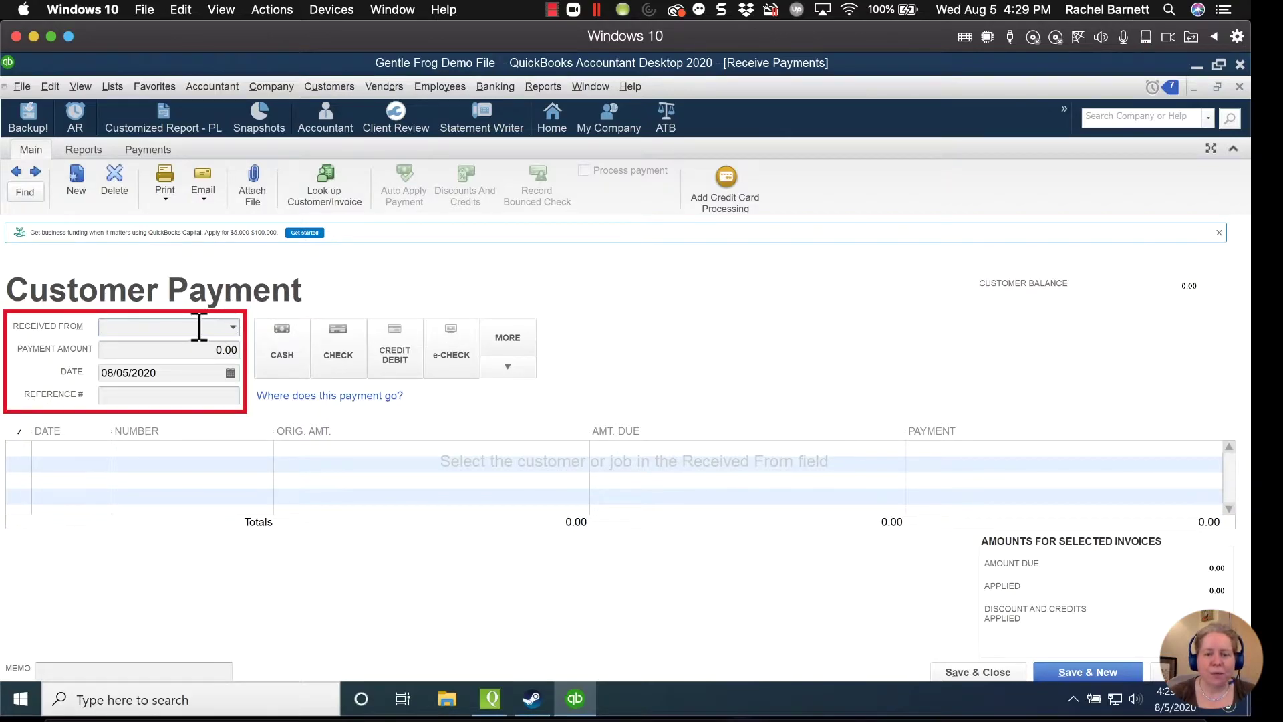
{"action": "type", "text": "Sample Customer"}
{"action": "key", "text": "Tab"}
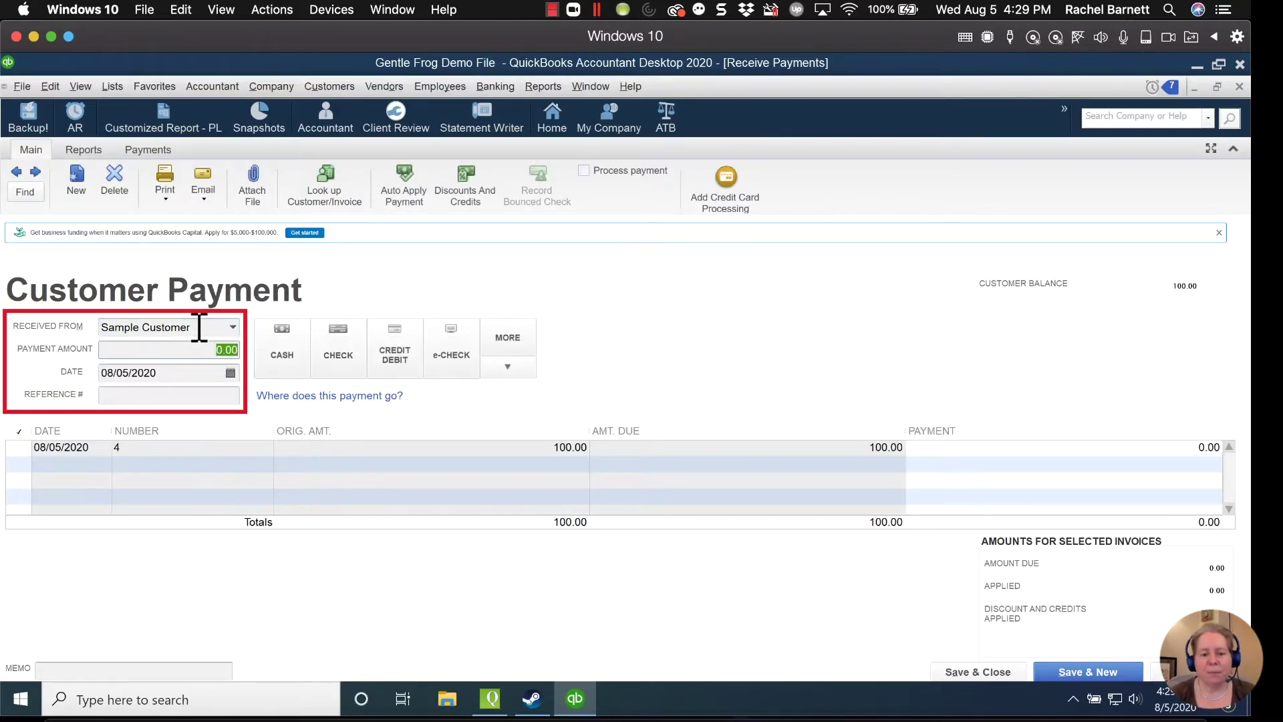
{"action": "type", "text": "100"}
{"action": "key", "text": "Tab"}
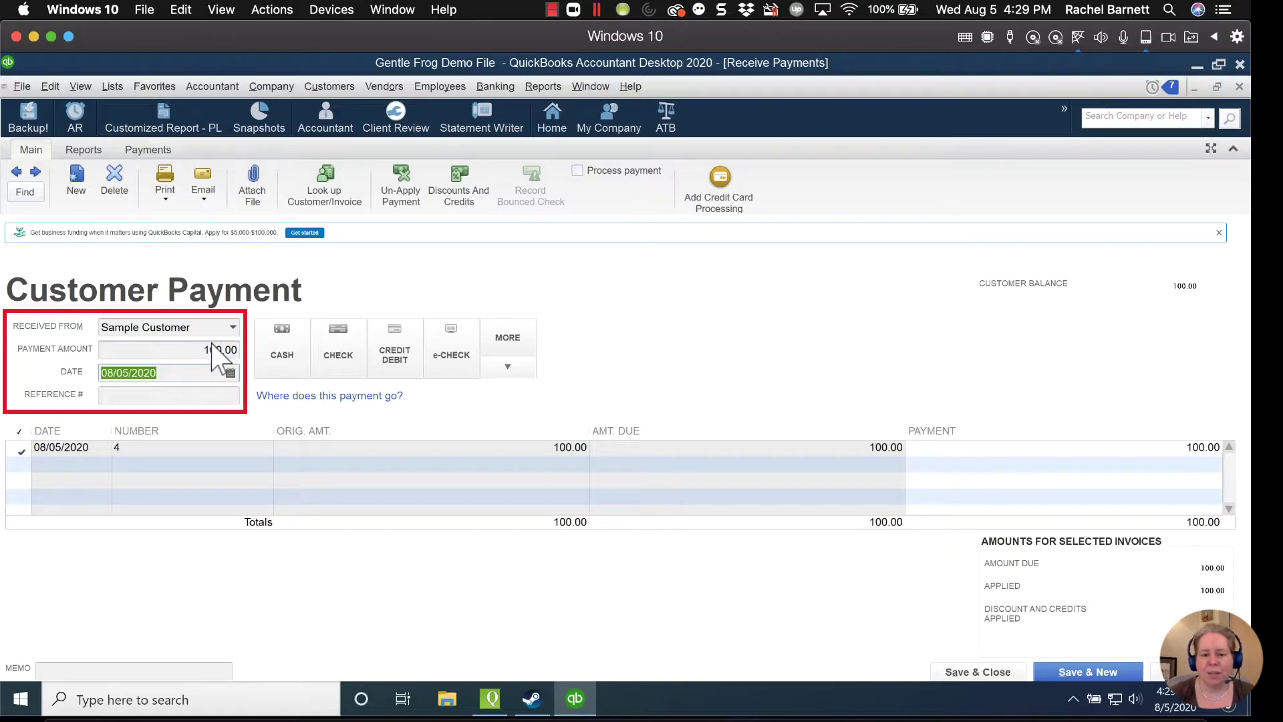
{"action": "left_click", "coordinate": [192, 394]}
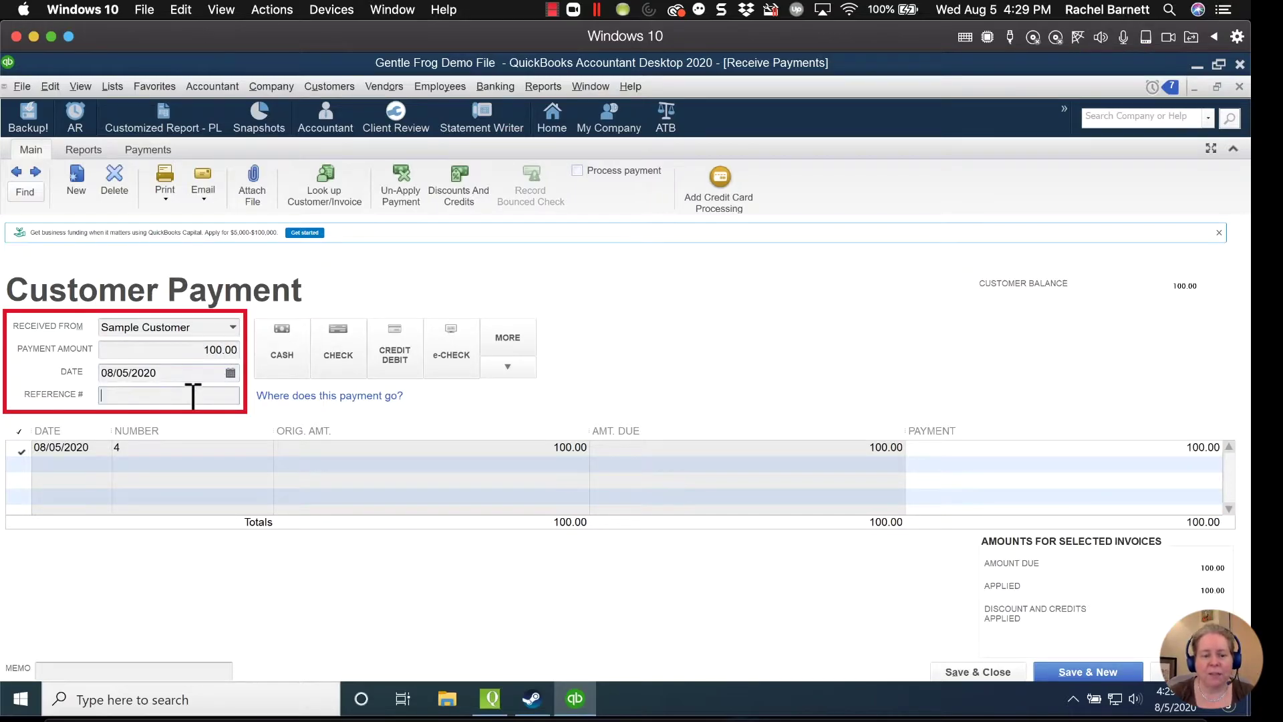
{"action": "type", "text": "123"}
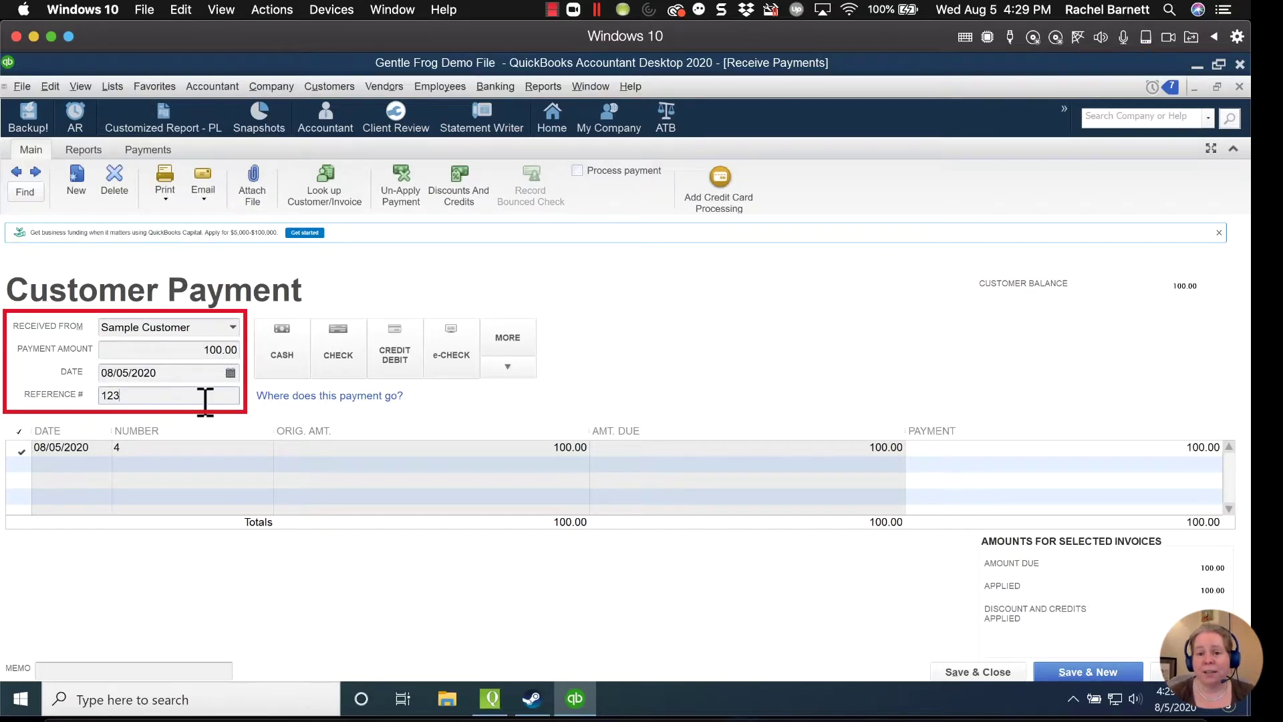
{"action": "left_click", "coordinate": [339, 358]}
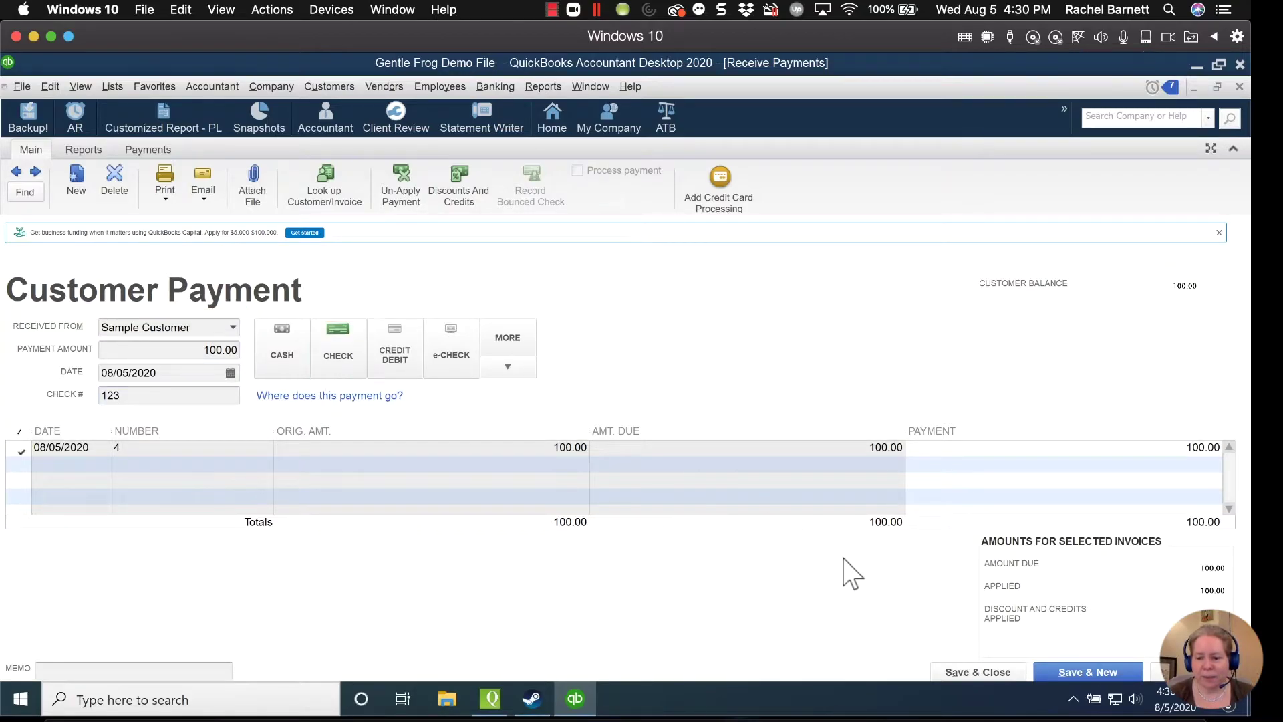
{"action": "left_click", "coordinate": [977, 673]}
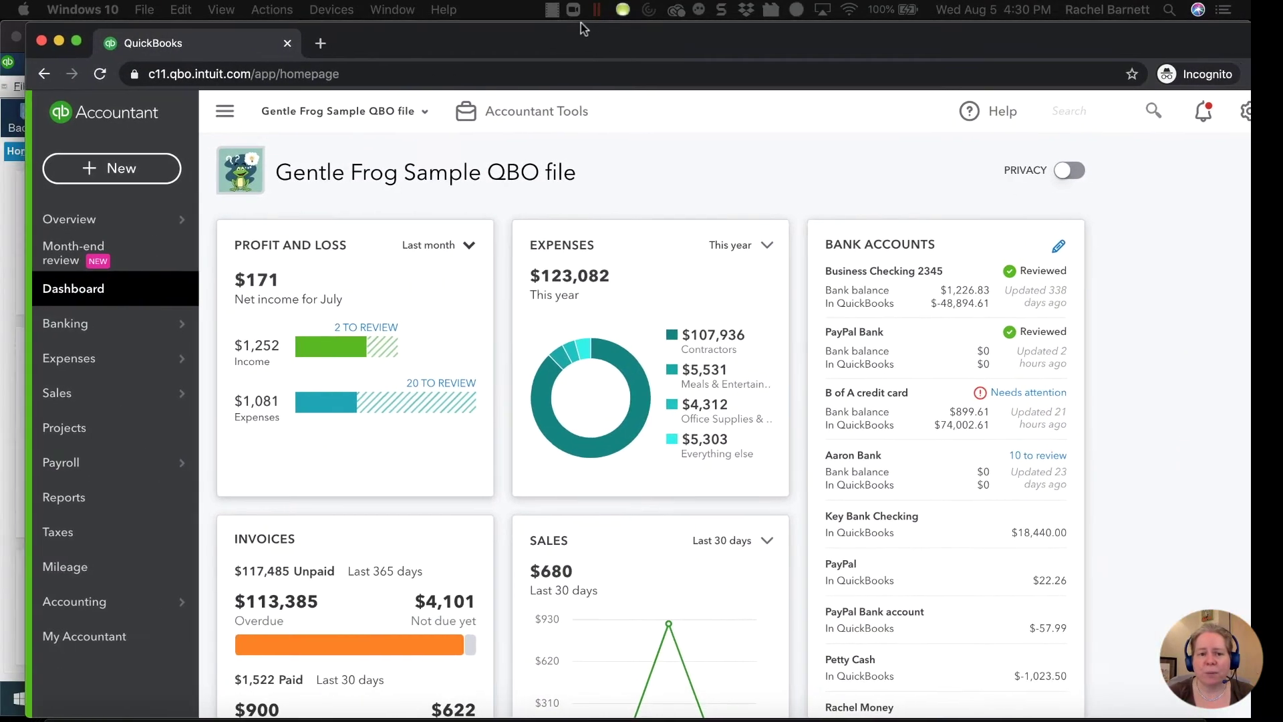
Bring the Gentle Frog Sample QBO dashboard in Chrome to the front.
{"action": "left_click", "coordinate": [556, 33]}
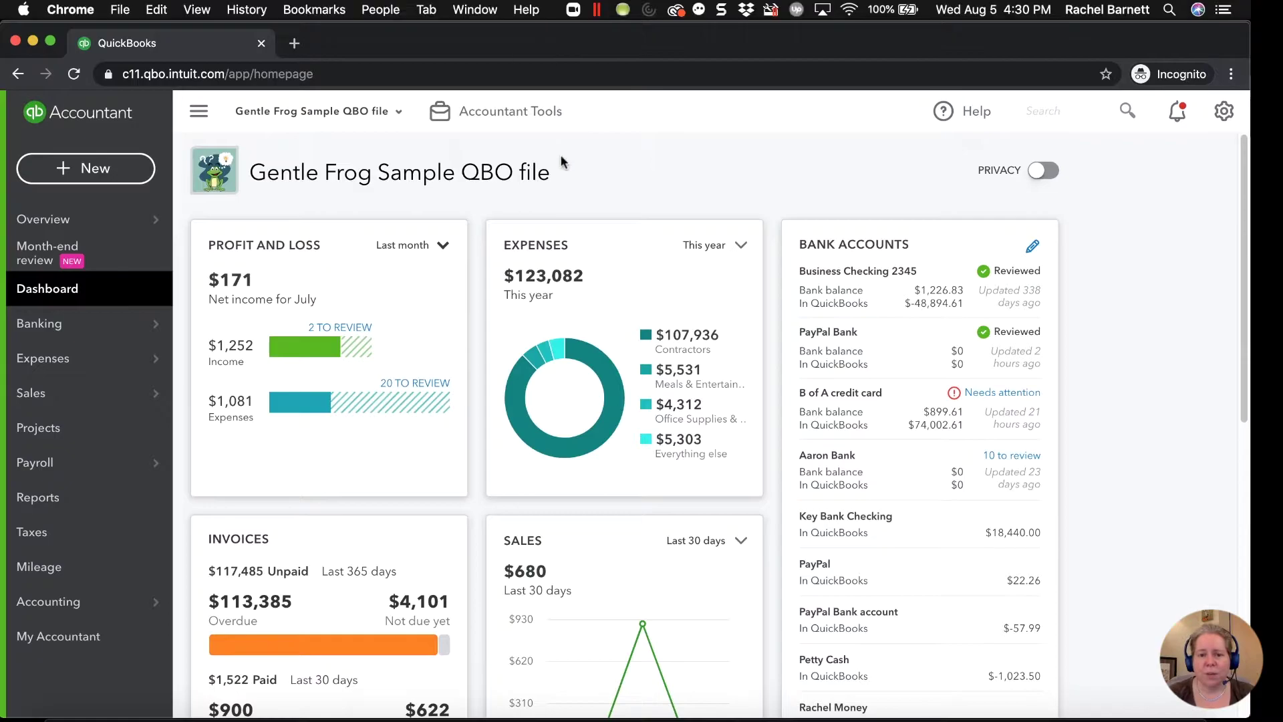
Start a new invoice and add Sample Customer as a new customer on it.
{"action": "left_click", "coordinate": [124, 177]}
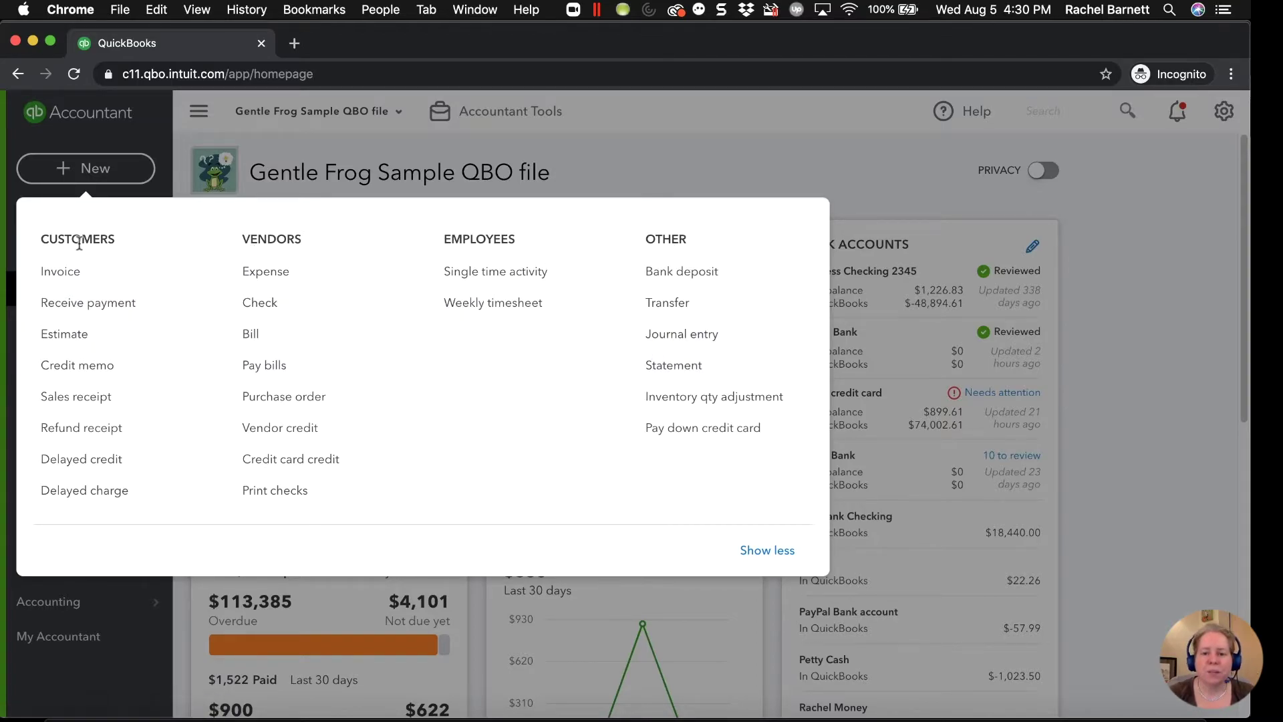
{"action": "left_click", "coordinate": [60, 271]}
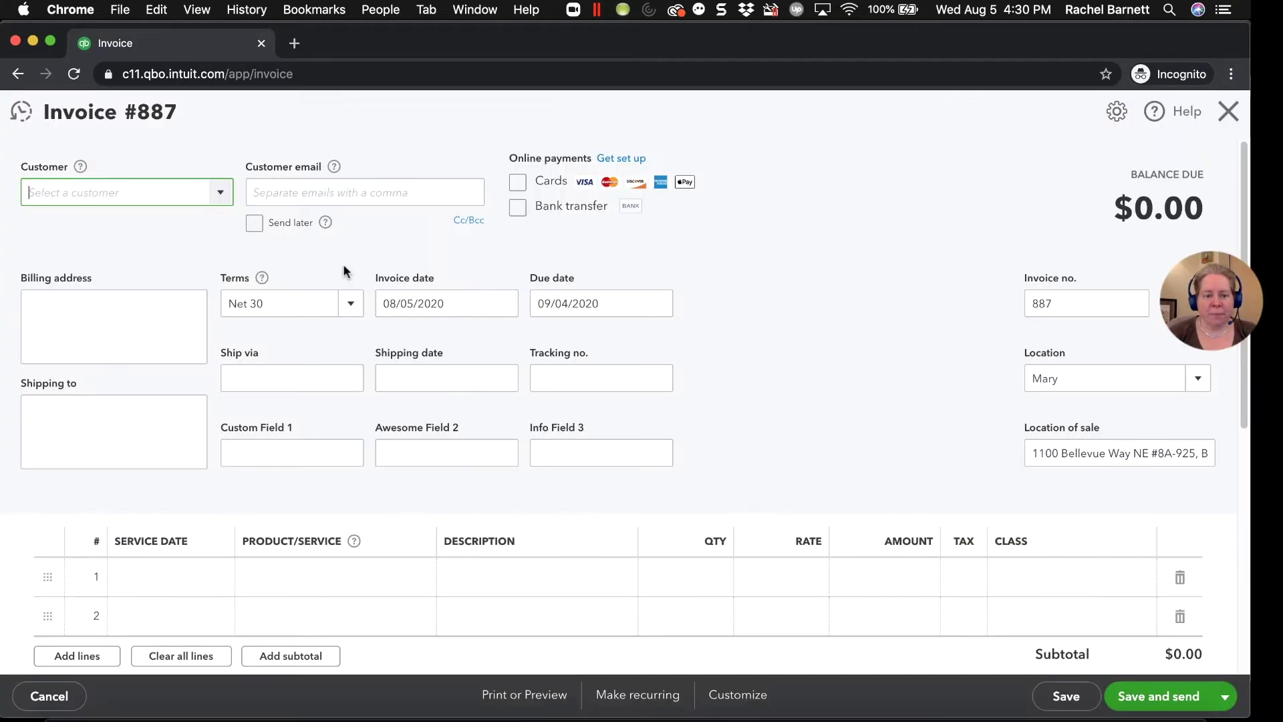
{"action": "type", "text": "Sample Customer"}
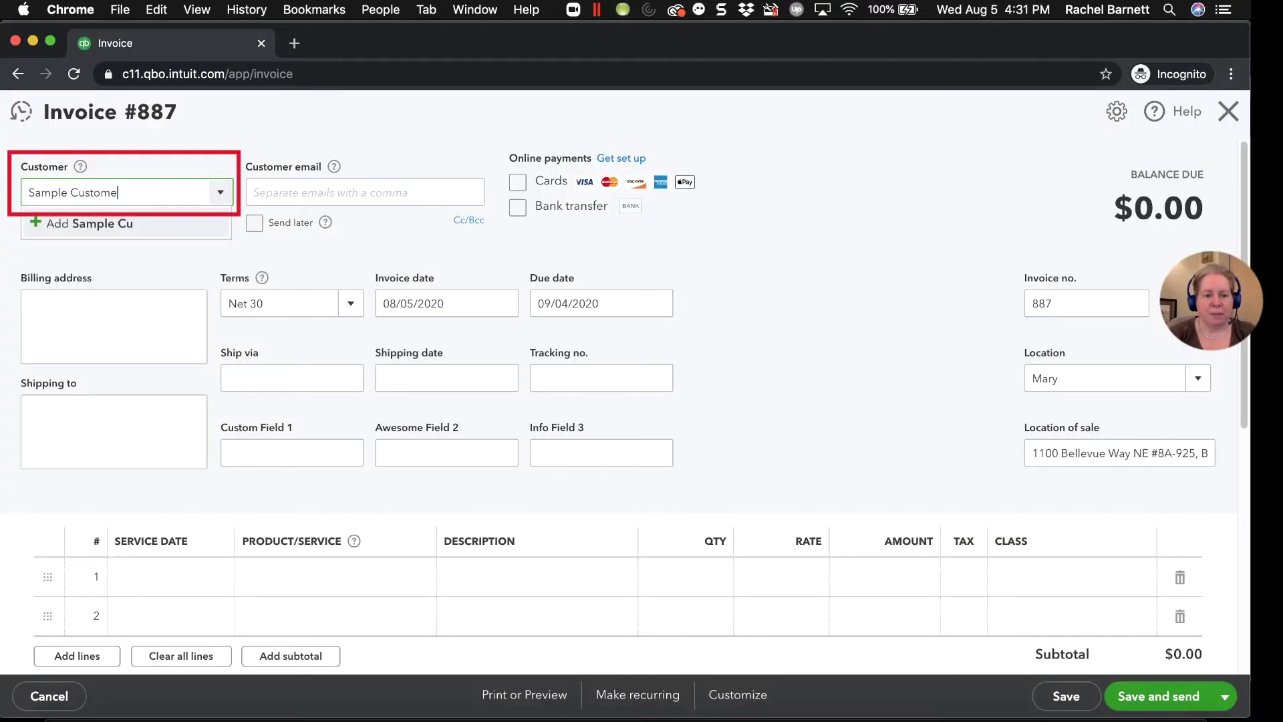
{"action": "left_click", "coordinate": [107, 225]}
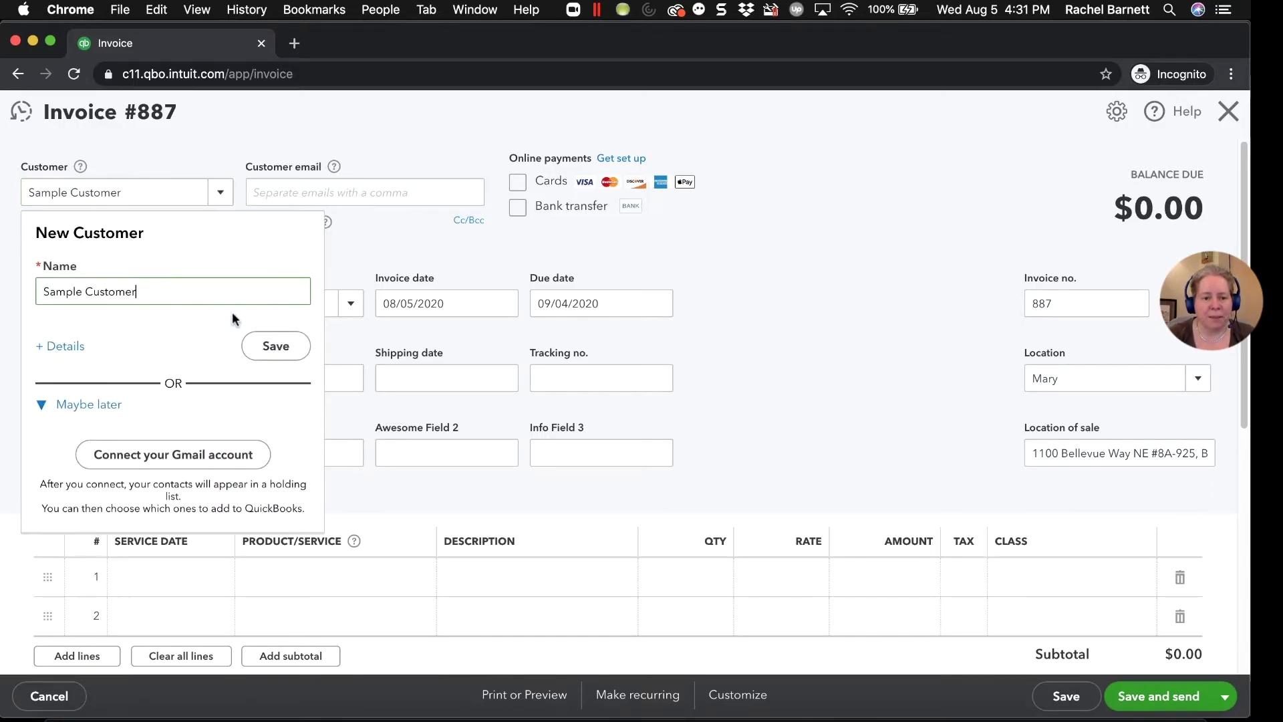
{"action": "left_click", "coordinate": [277, 346]}
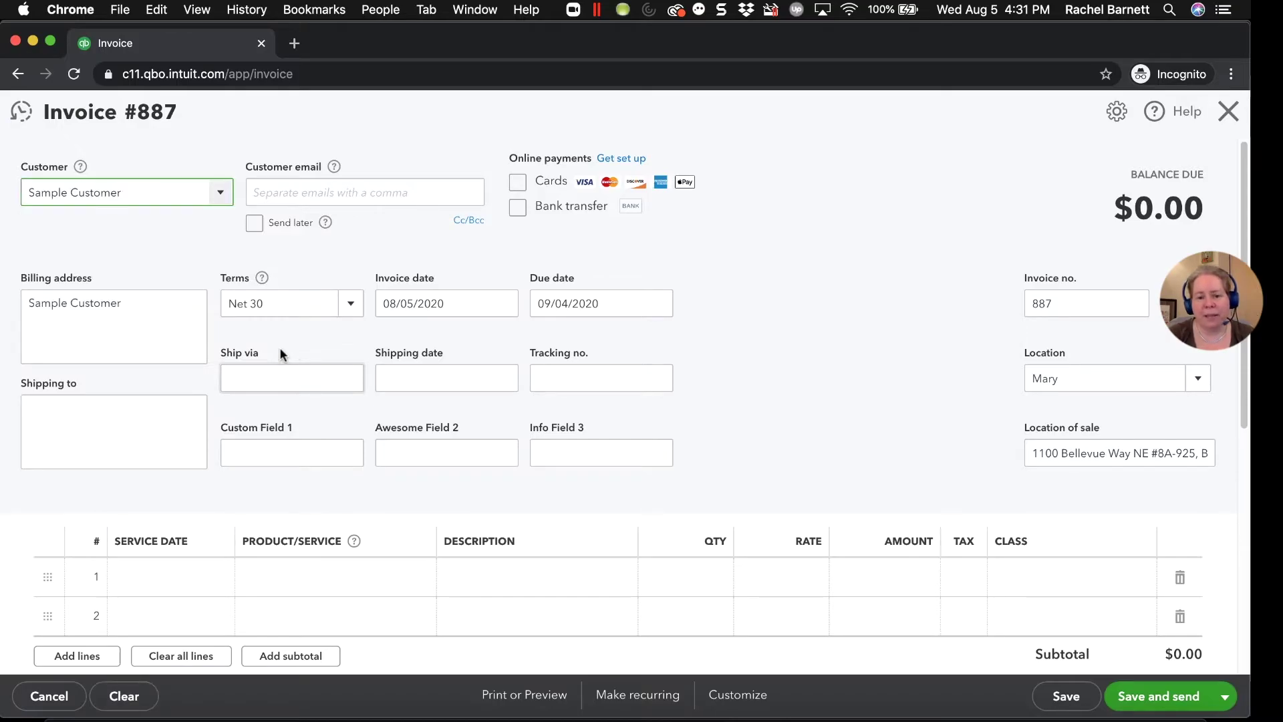
Set the first line's product to Consulting after abandoning a new 'sample service' item.
{"action": "left_click", "coordinate": [178, 565]}
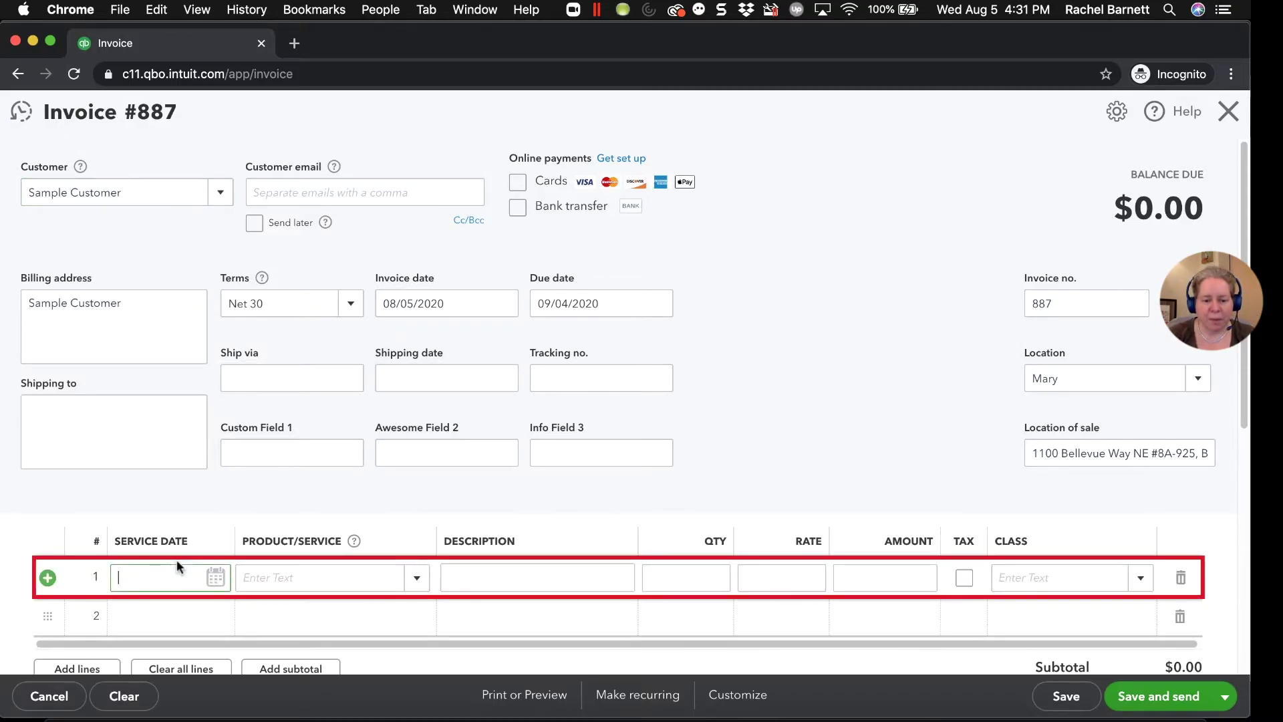
{"action": "key", "text": "Tab"}
{"action": "type", "text": "sample se"}
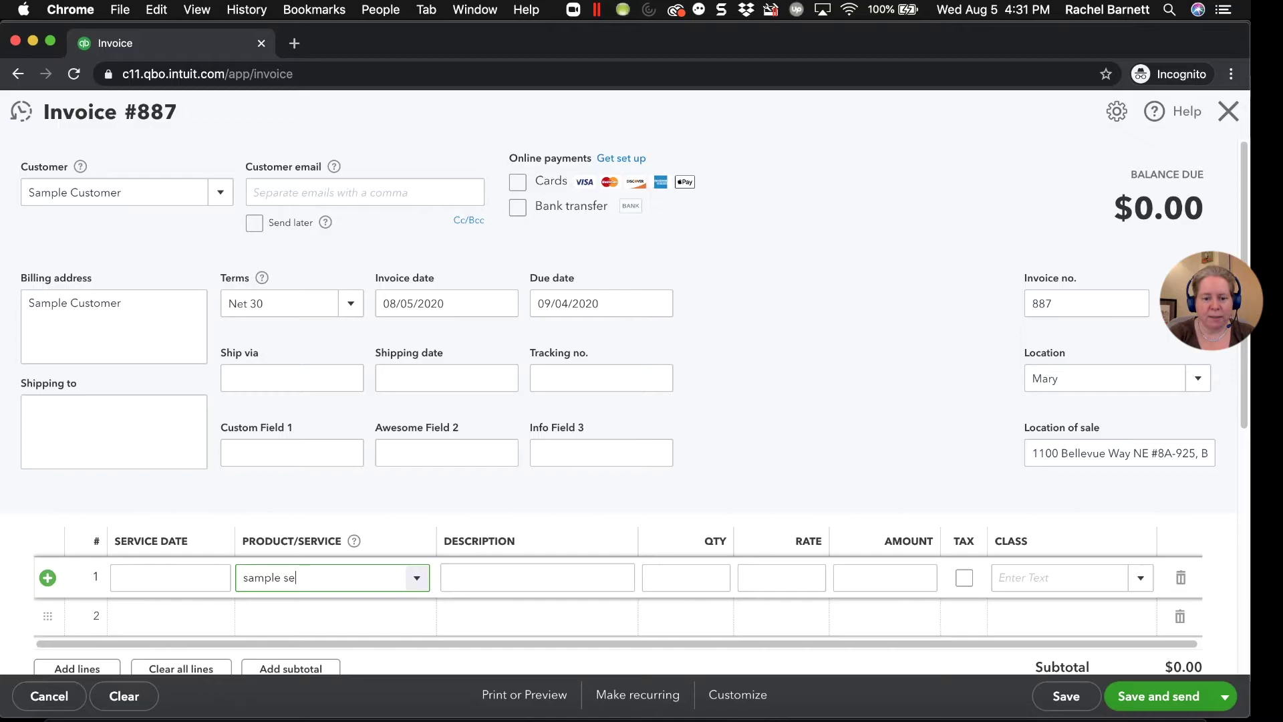
{"action": "type", "text": "rvice"}
{"action": "key", "text": "Return"}
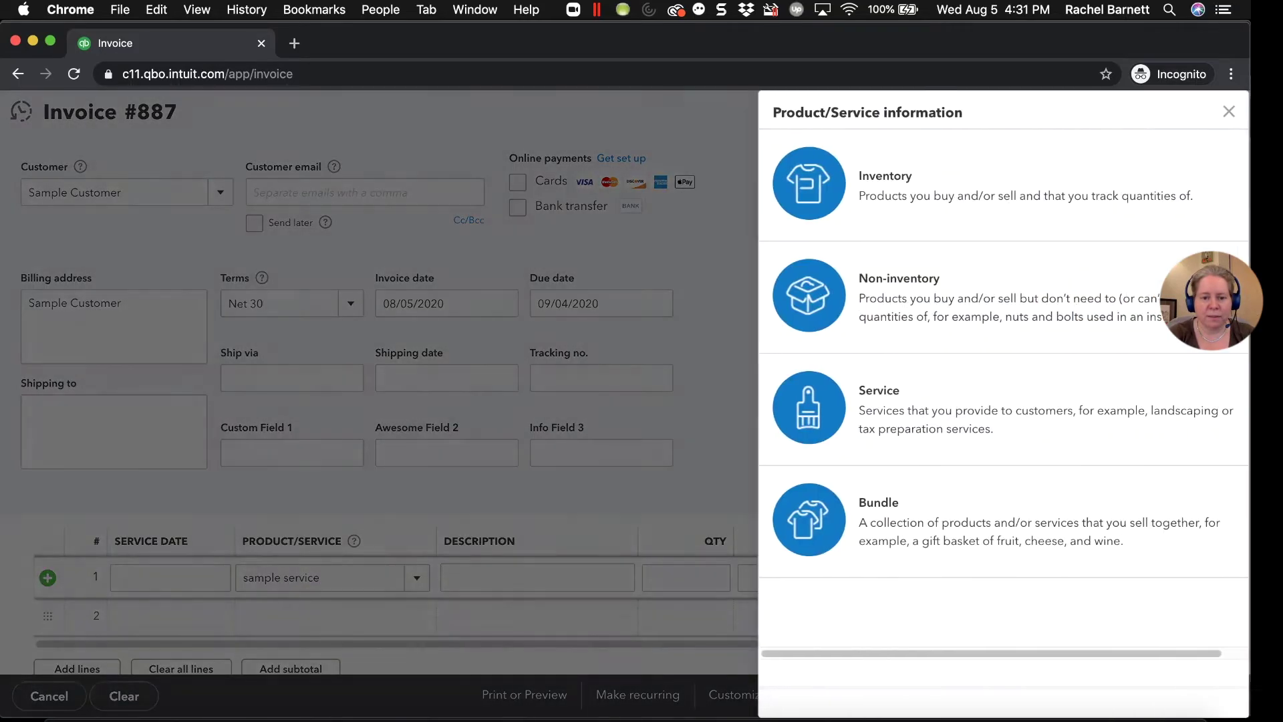
{"action": "left_click", "coordinate": [624, 449]}
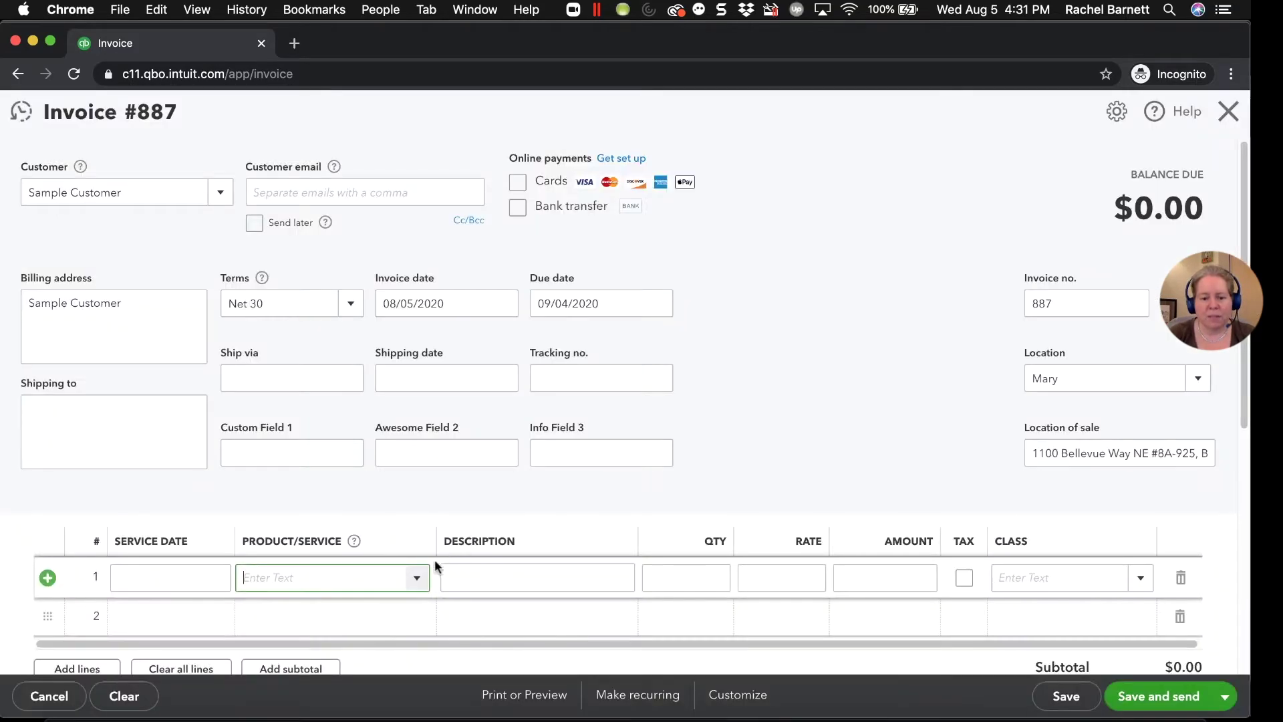
{"action": "left_click", "coordinate": [421, 578]}
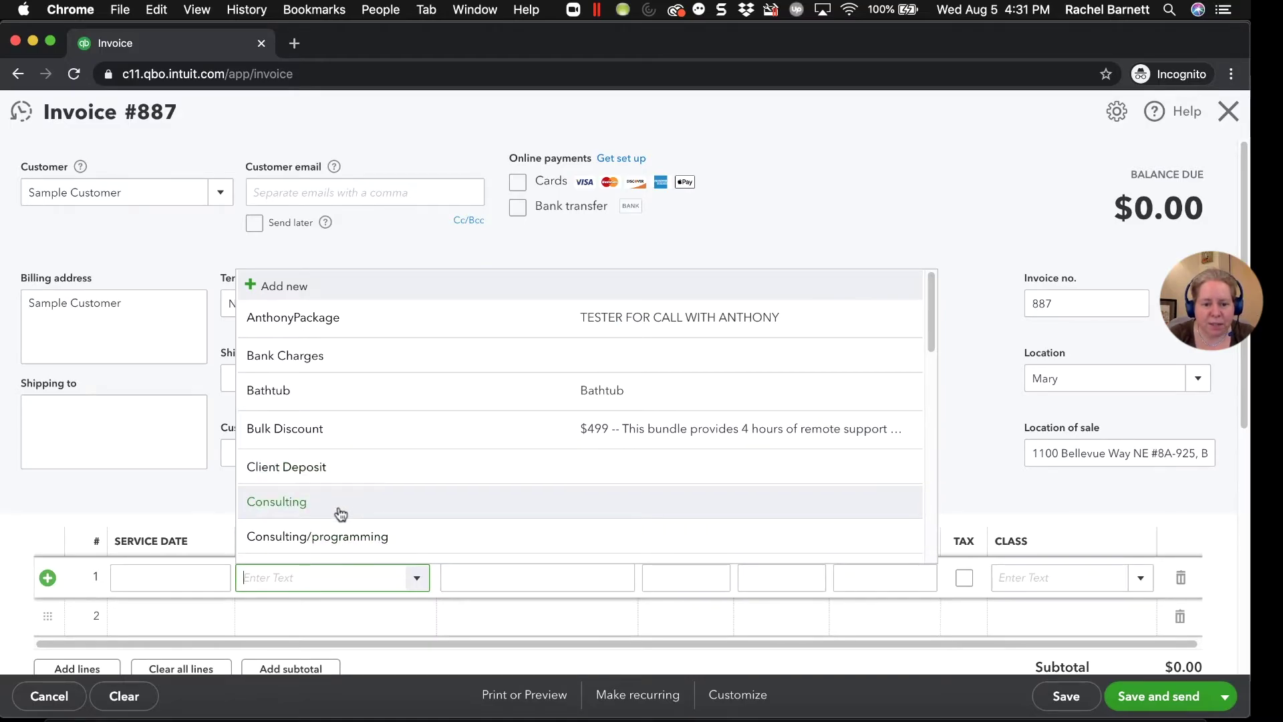
{"action": "left_click", "coordinate": [361, 501]}
Give the Consulting line a $100 rate without tax, then save and close invoice 887.
{"action": "left_click", "coordinate": [692, 575]}
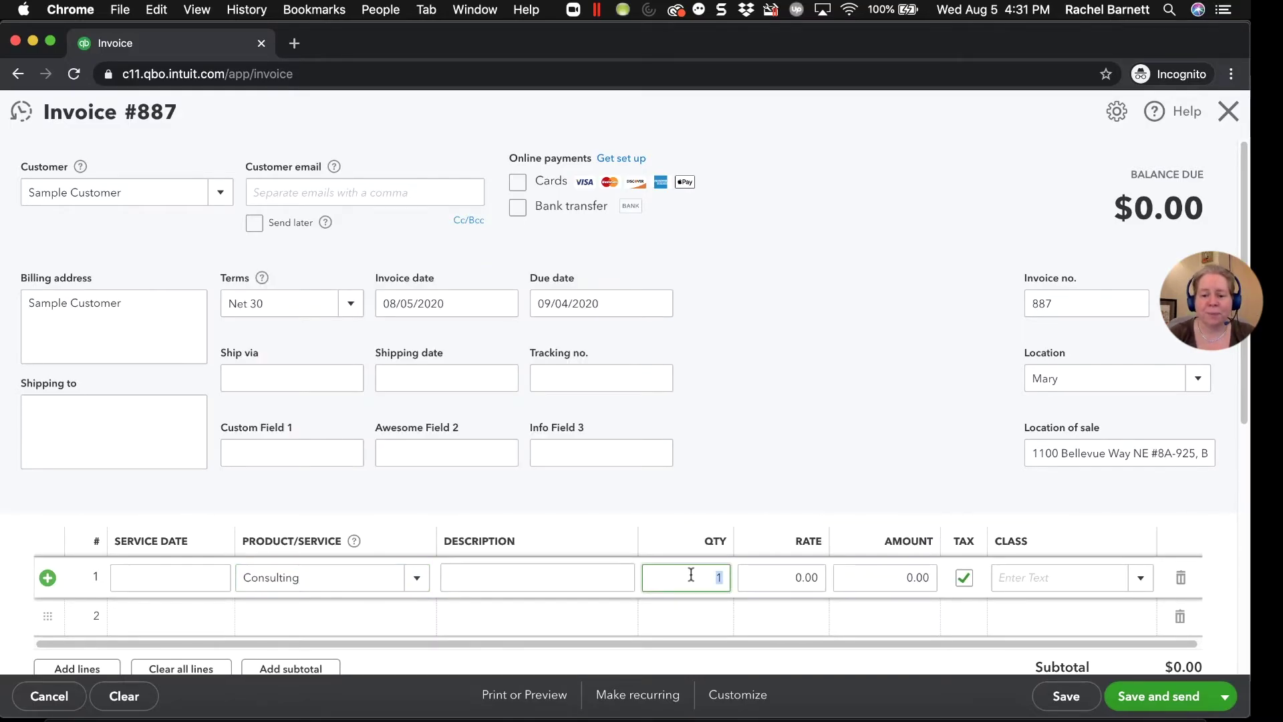
{"action": "left_click", "coordinate": [815, 576]}
{"action": "type", "text": "100"}
{"action": "key", "text": "Tab"}
{"action": "key", "text": "space"}
{"action": "key", "text": "Tab"}
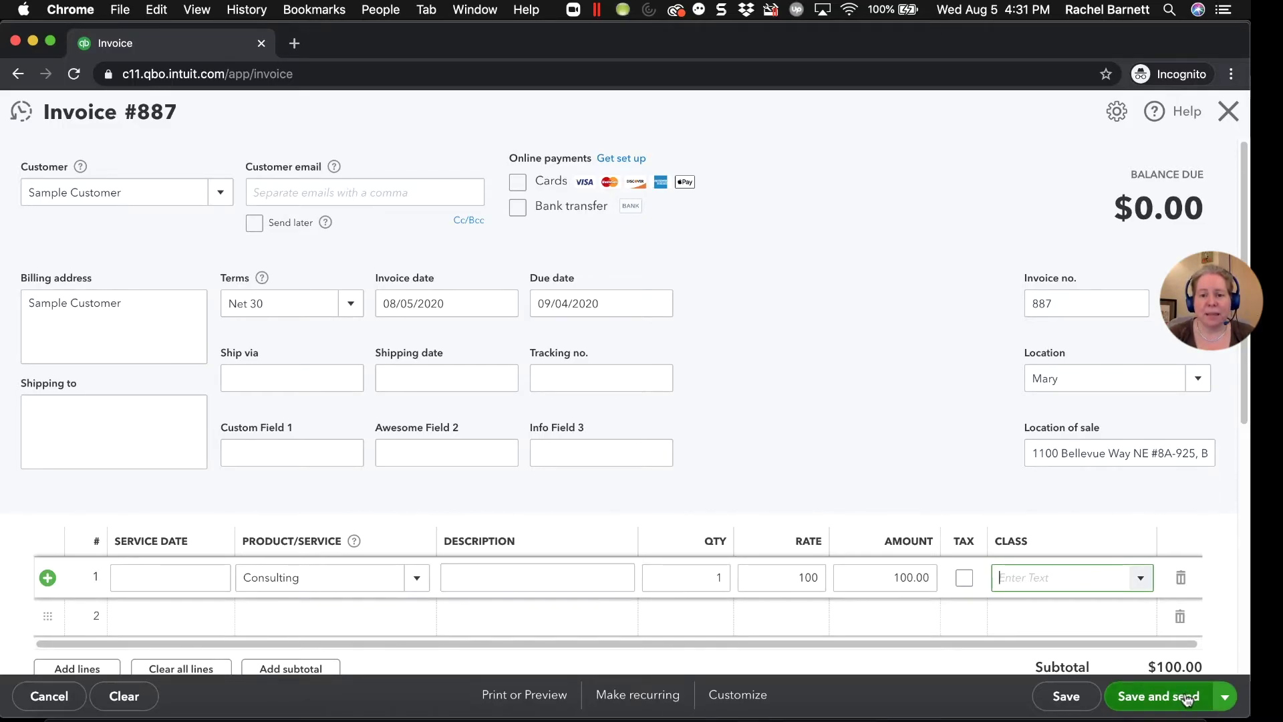
{"action": "left_click", "coordinate": [1227, 699]}
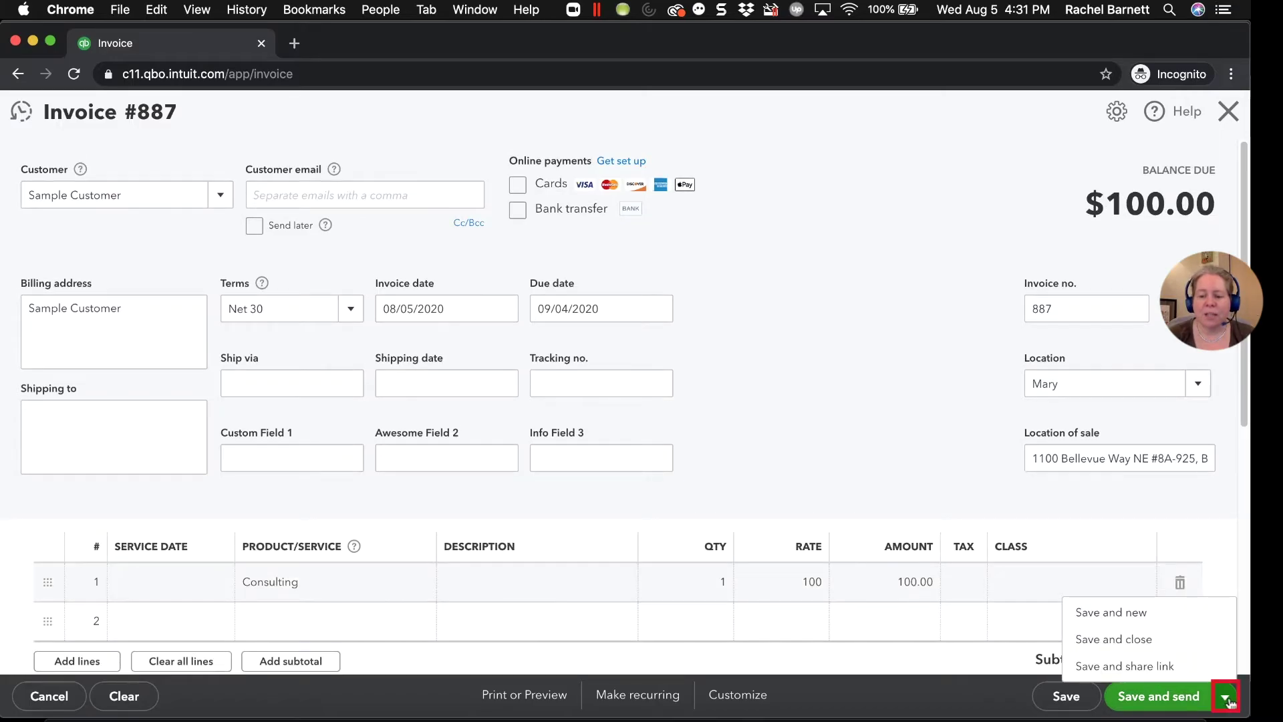
{"action": "left_click", "coordinate": [1112, 642]}
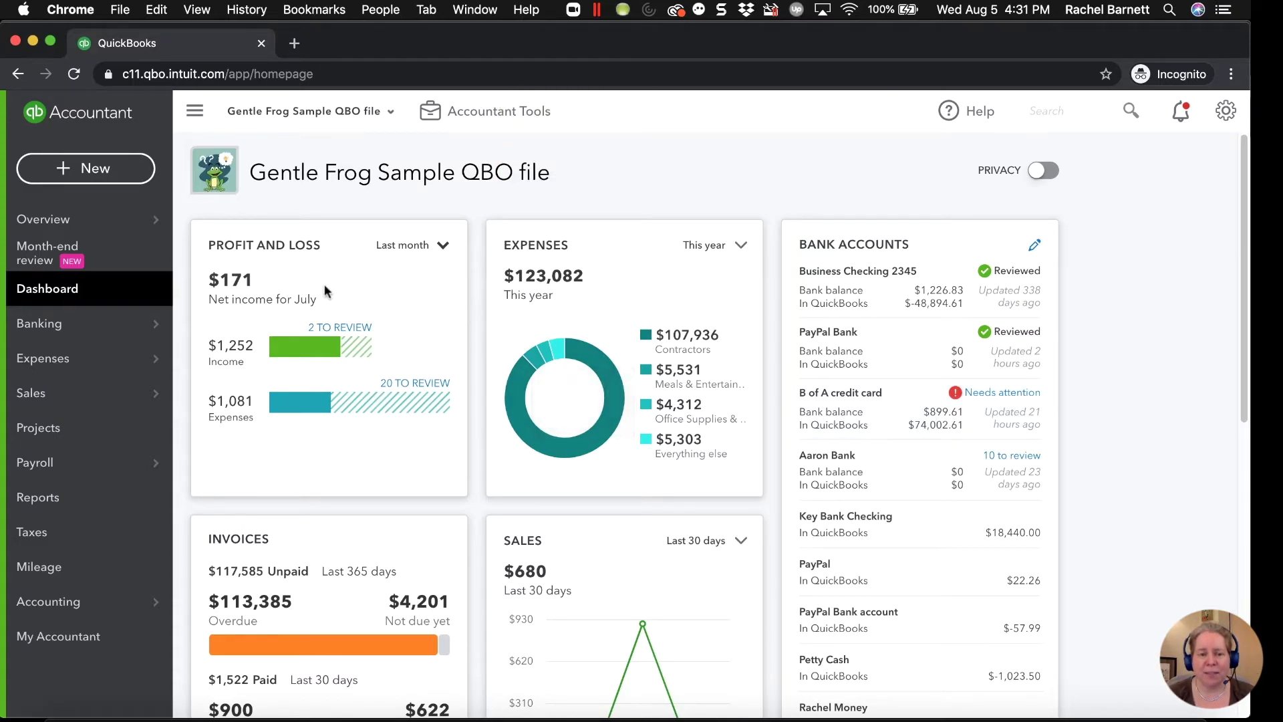
Show the + New list of transaction types over the dashboard.
{"action": "left_click", "coordinate": [118, 175]}
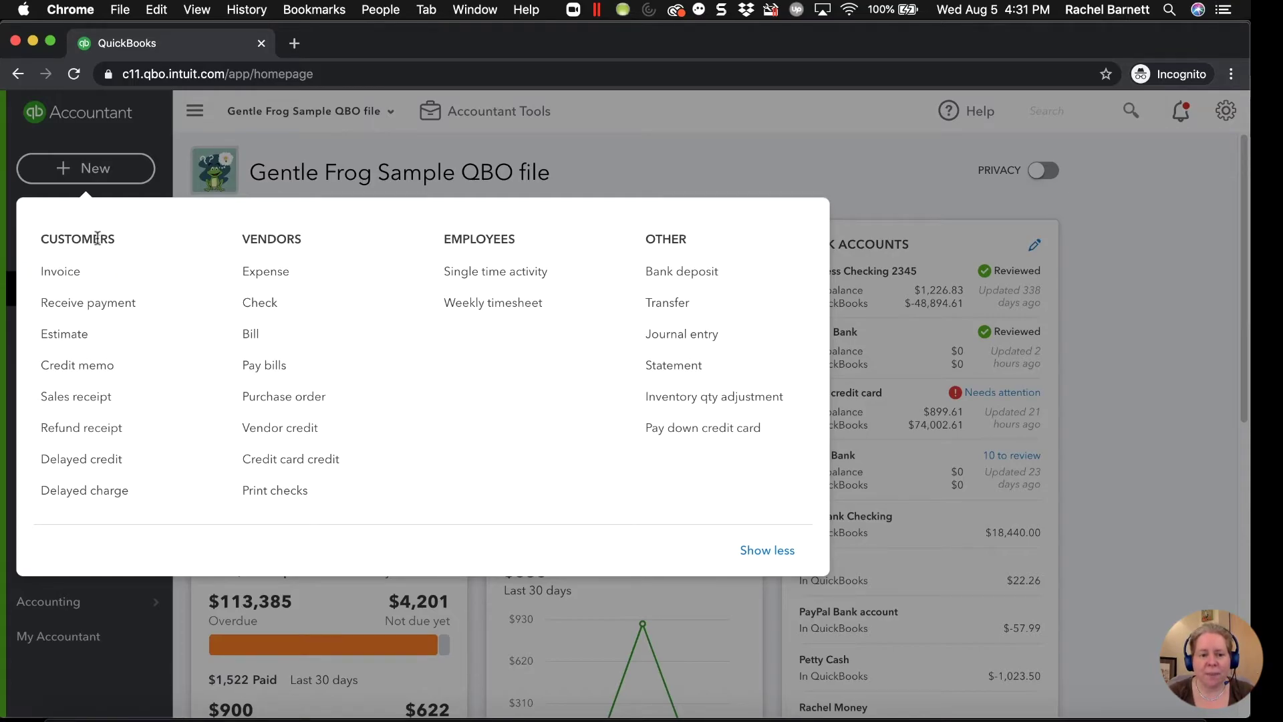
Start a received payment from Sample Customer, paid by Check with reference no. 123.
{"action": "left_click", "coordinate": [90, 304]}
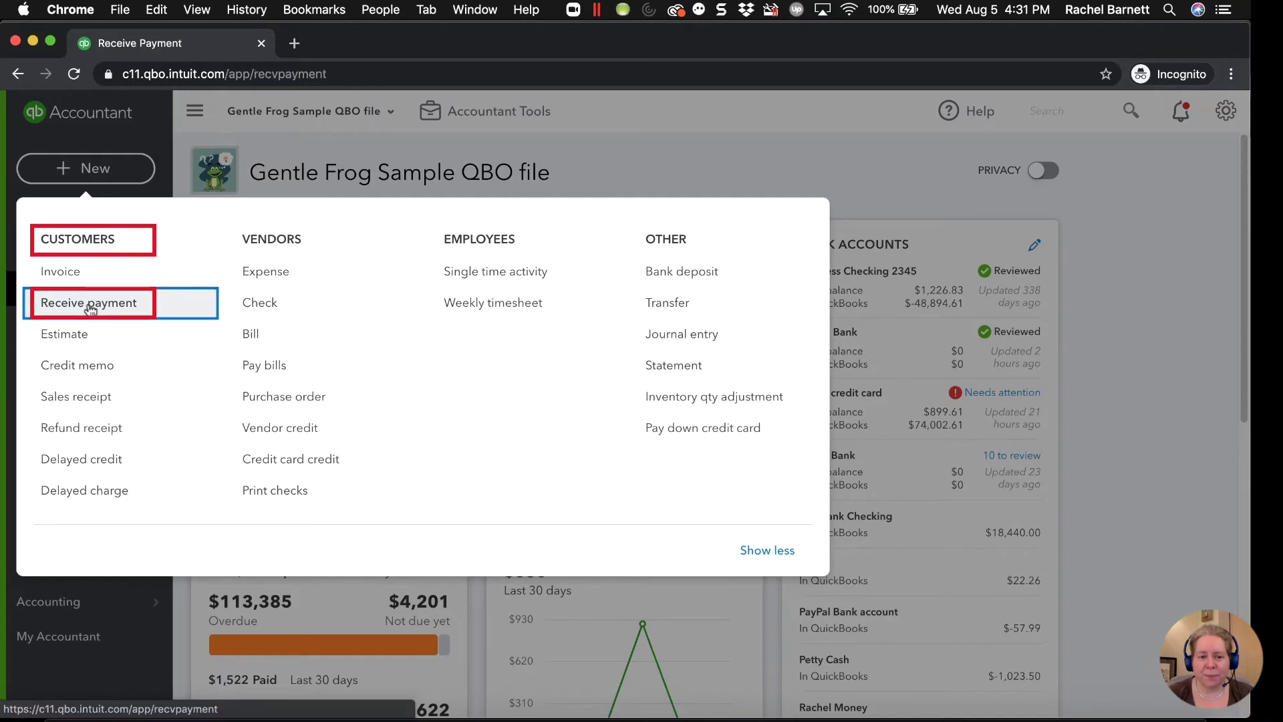
{"action": "type", "text": "sample"}
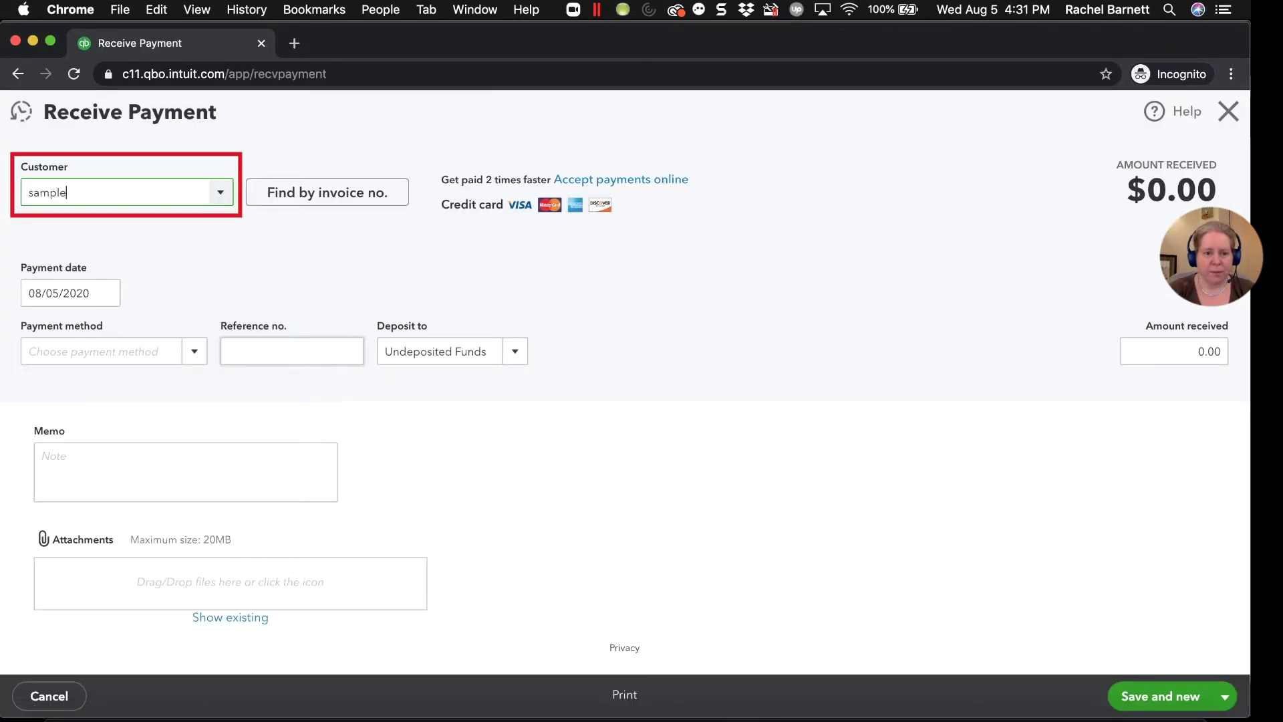
{"action": "left_click", "coordinate": [172, 319]}
{"action": "left_click", "coordinate": [123, 351]}
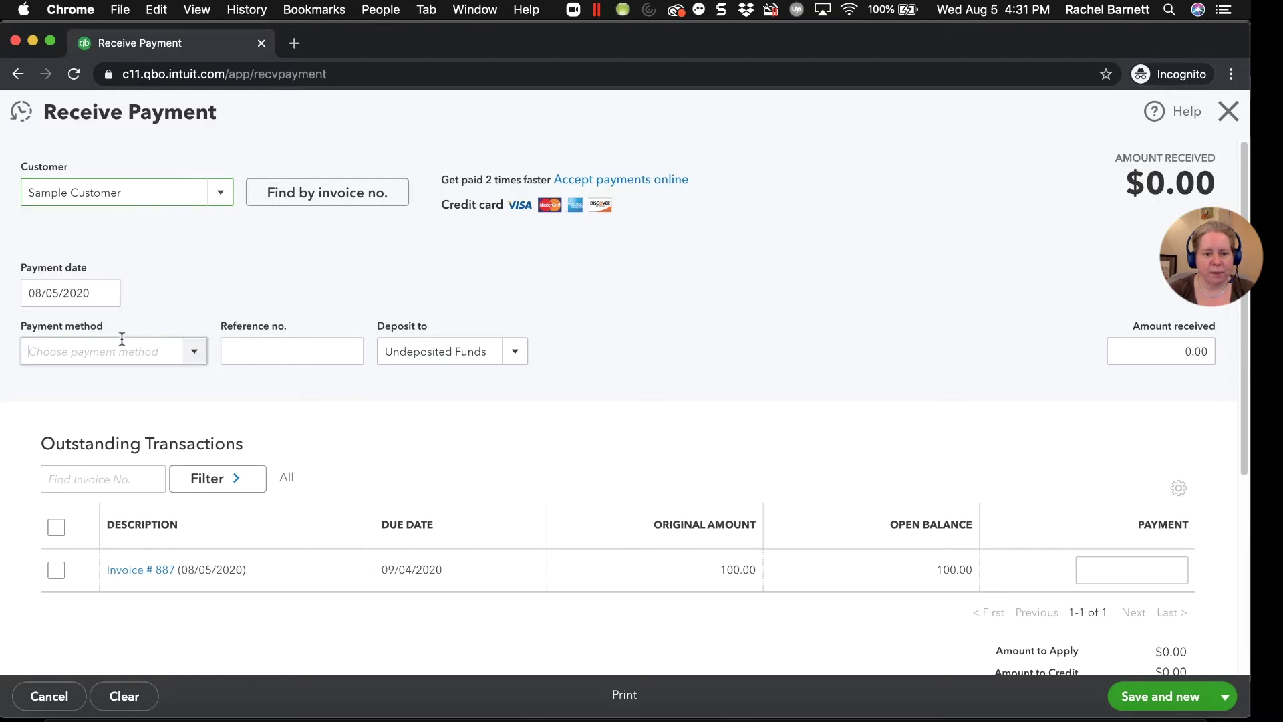
{"action": "type", "text": "Check"}
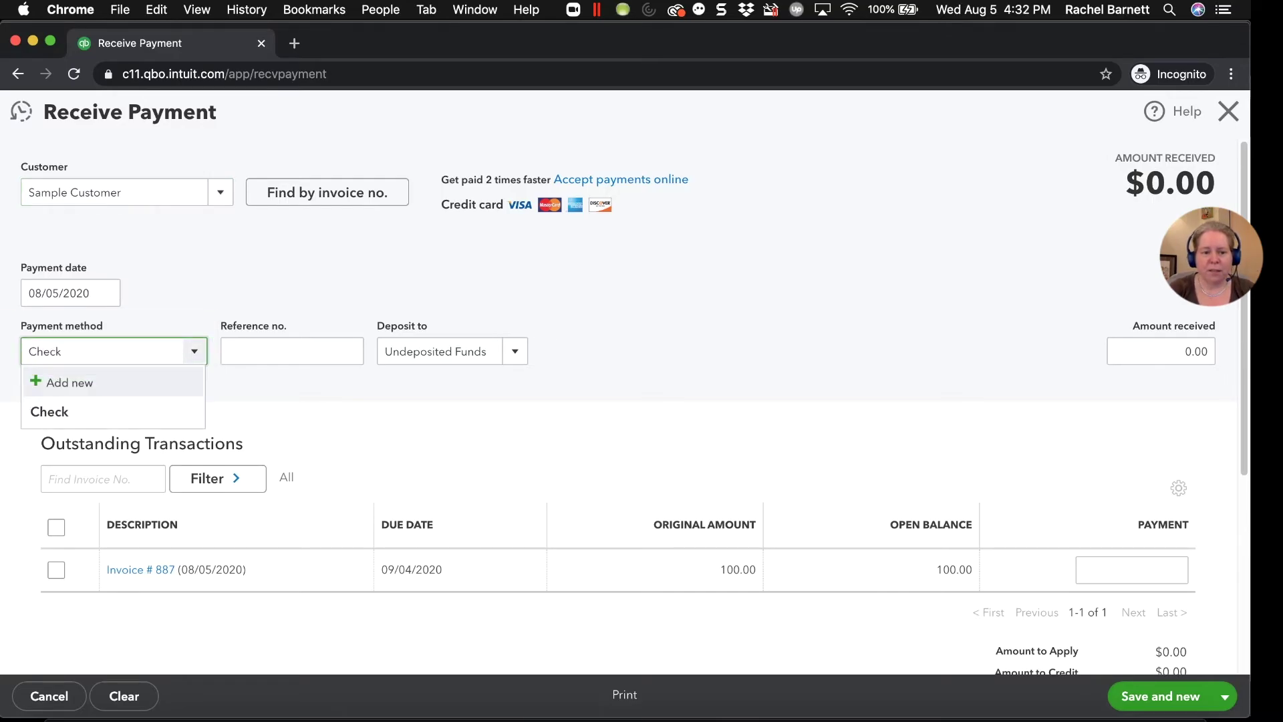
{"action": "key", "text": "Down"}
{"action": "key", "text": "Tab"}
{"action": "type", "text": "123"}
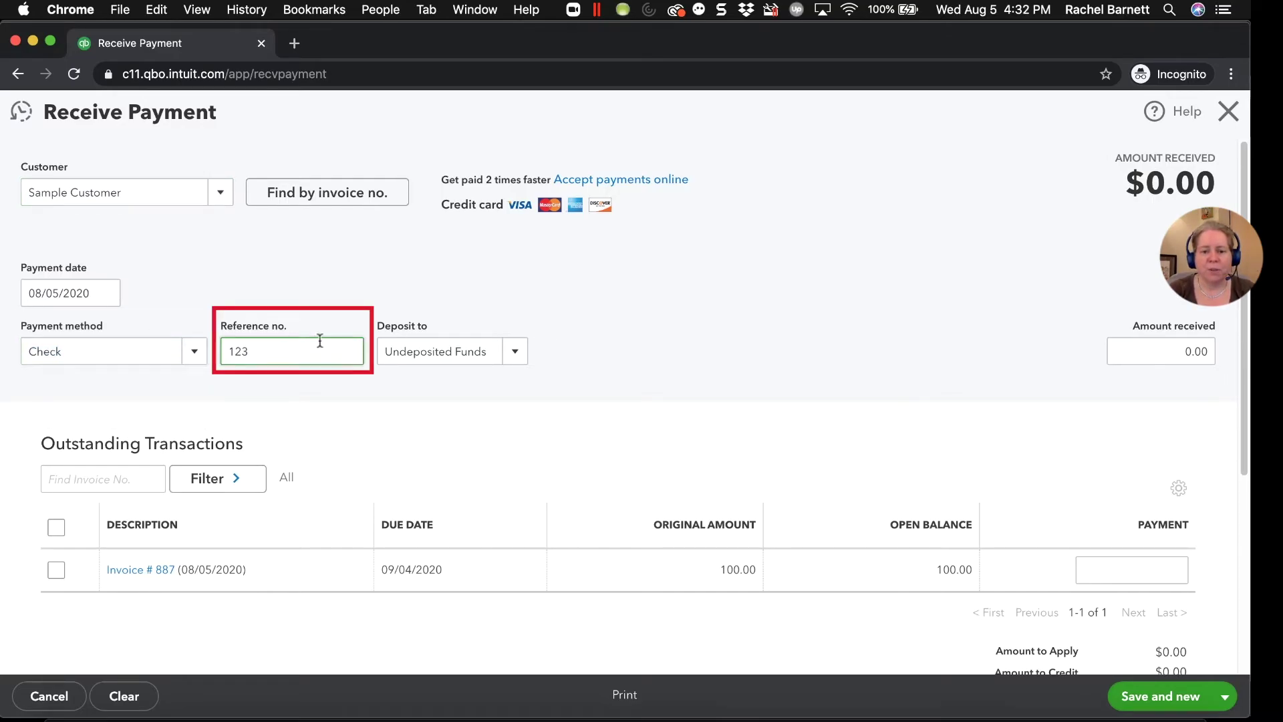
Enter $100 received, applying it to invoice 887, and save and close.
{"action": "left_click", "coordinate": [1158, 360]}
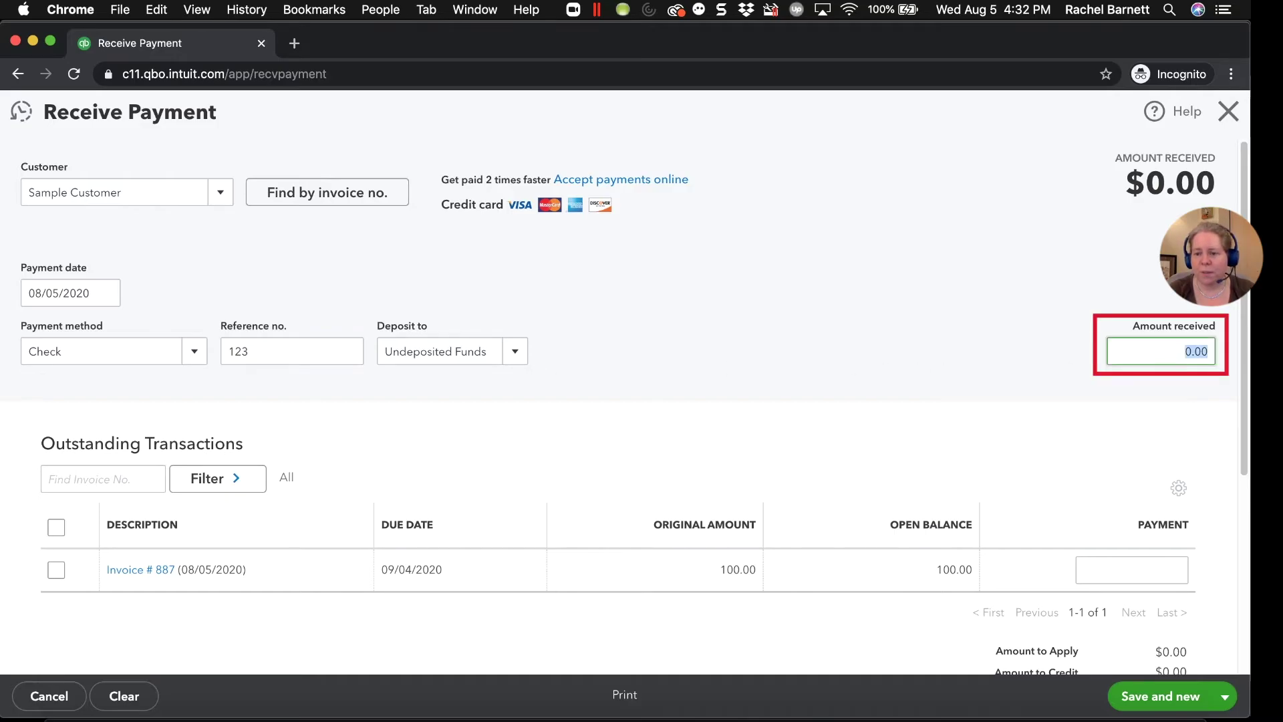
{"action": "type", "text": "100"}
{"action": "key", "text": "Tab"}
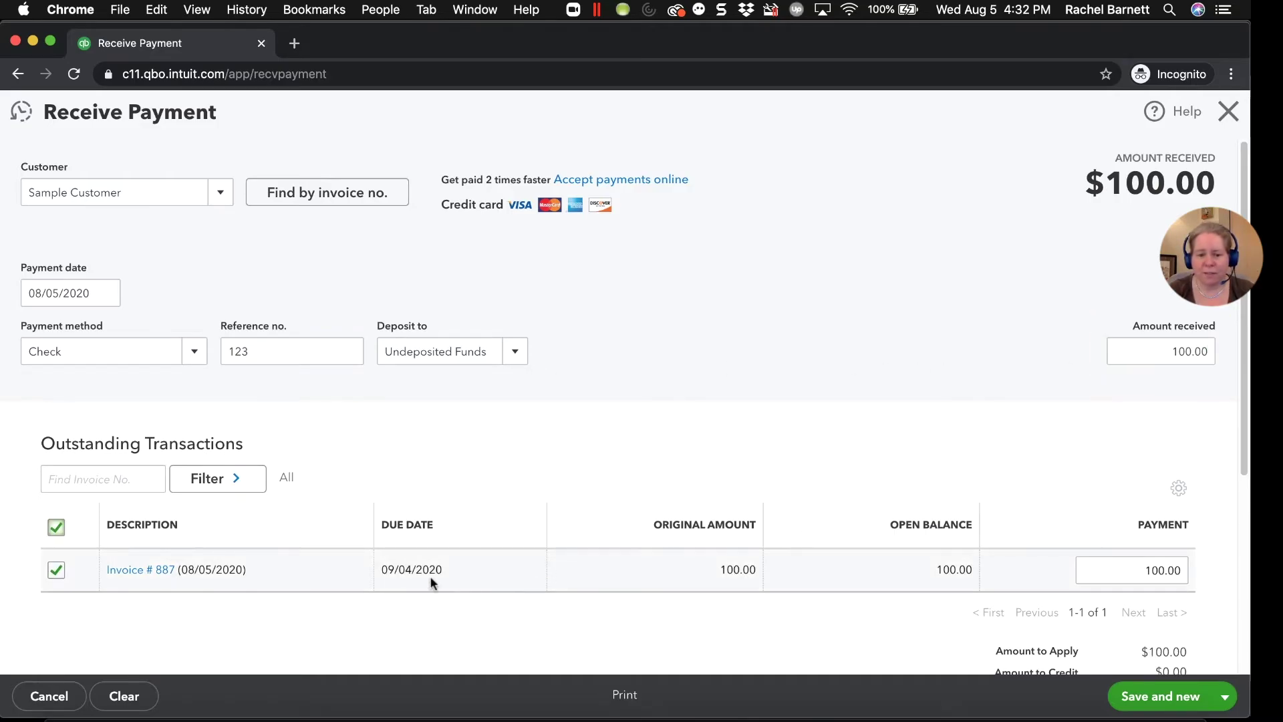
{"action": "left_click", "coordinate": [1226, 696]}
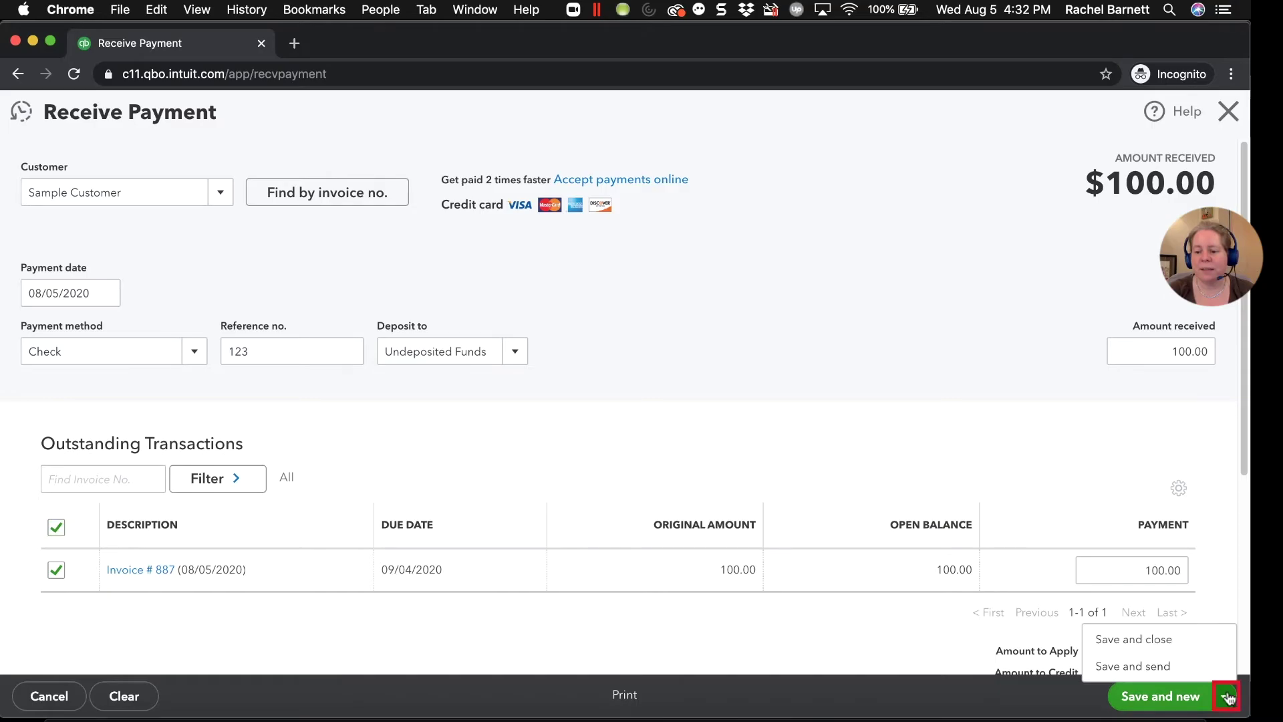
{"action": "left_click", "coordinate": [1143, 641]}
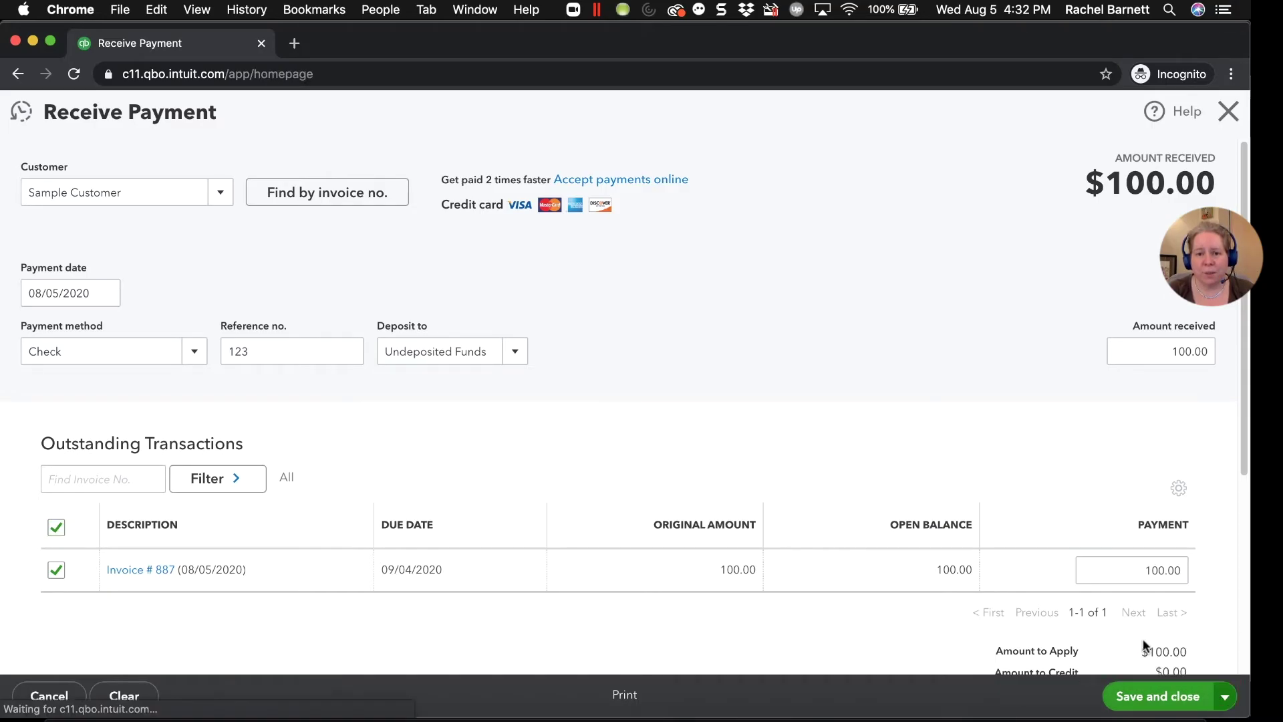